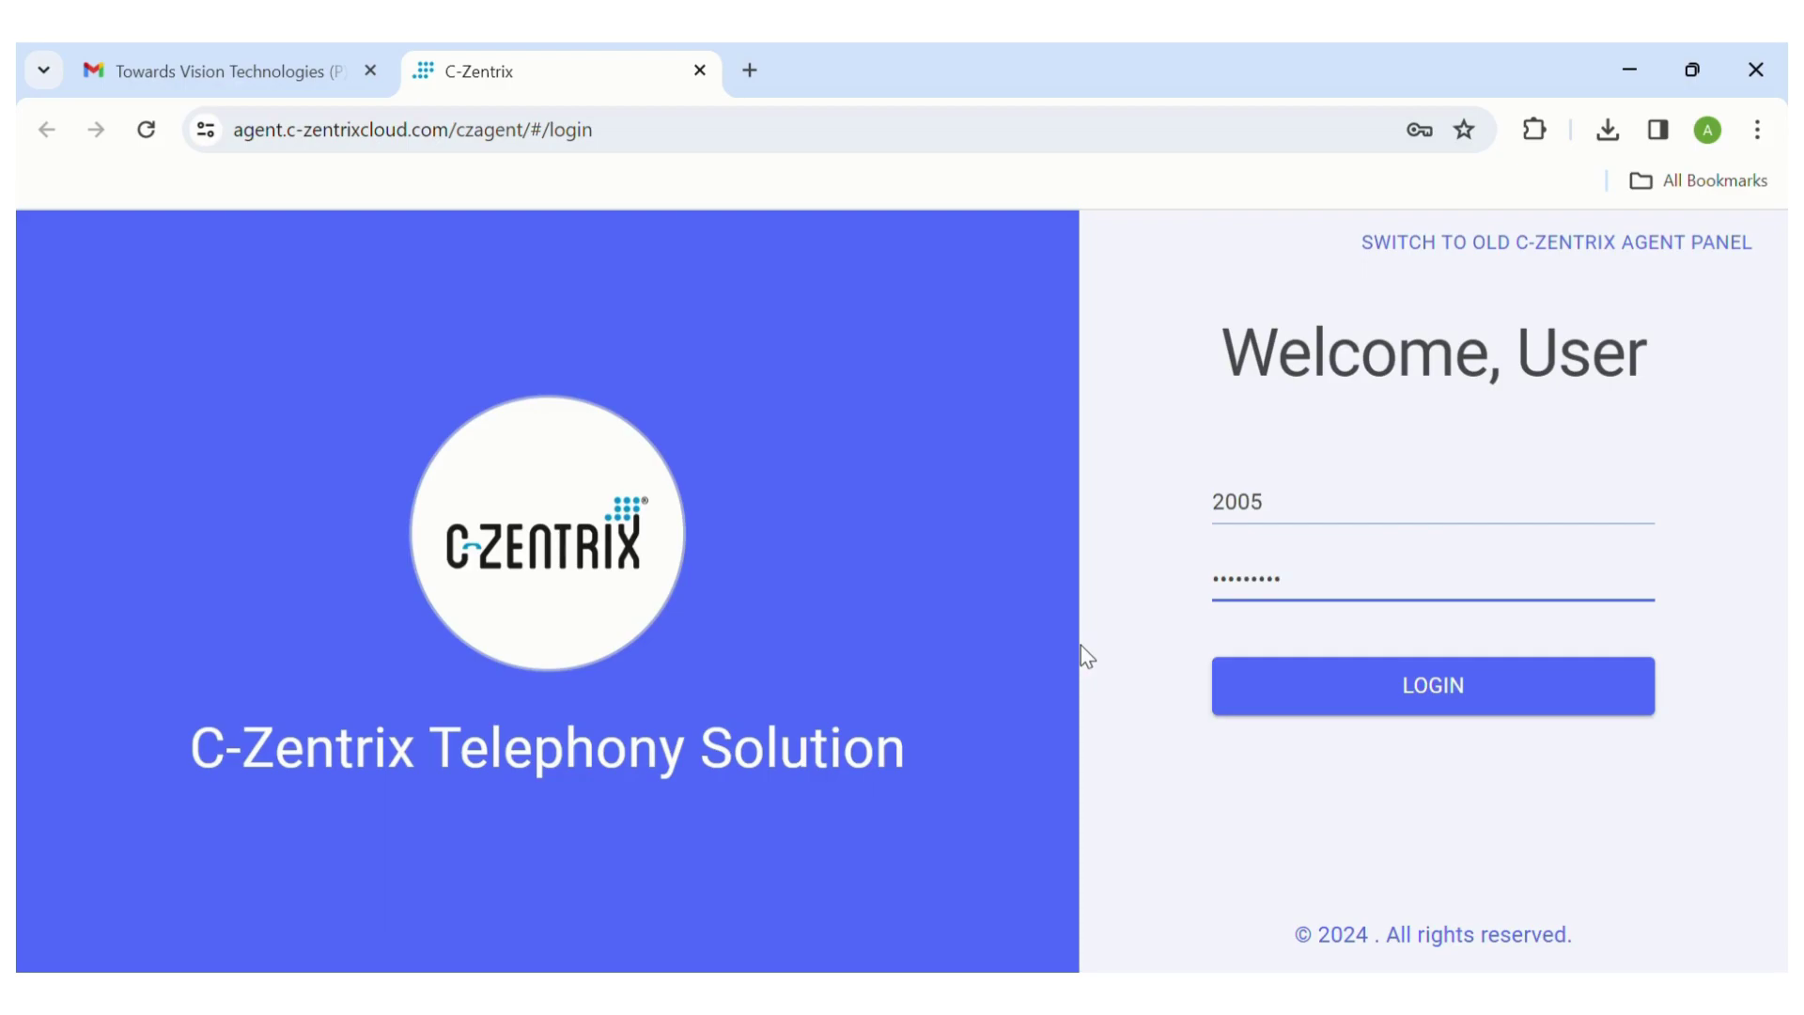
# Step: Log in as agent 2005 with the entered password
pyautogui.click(1445, 697)
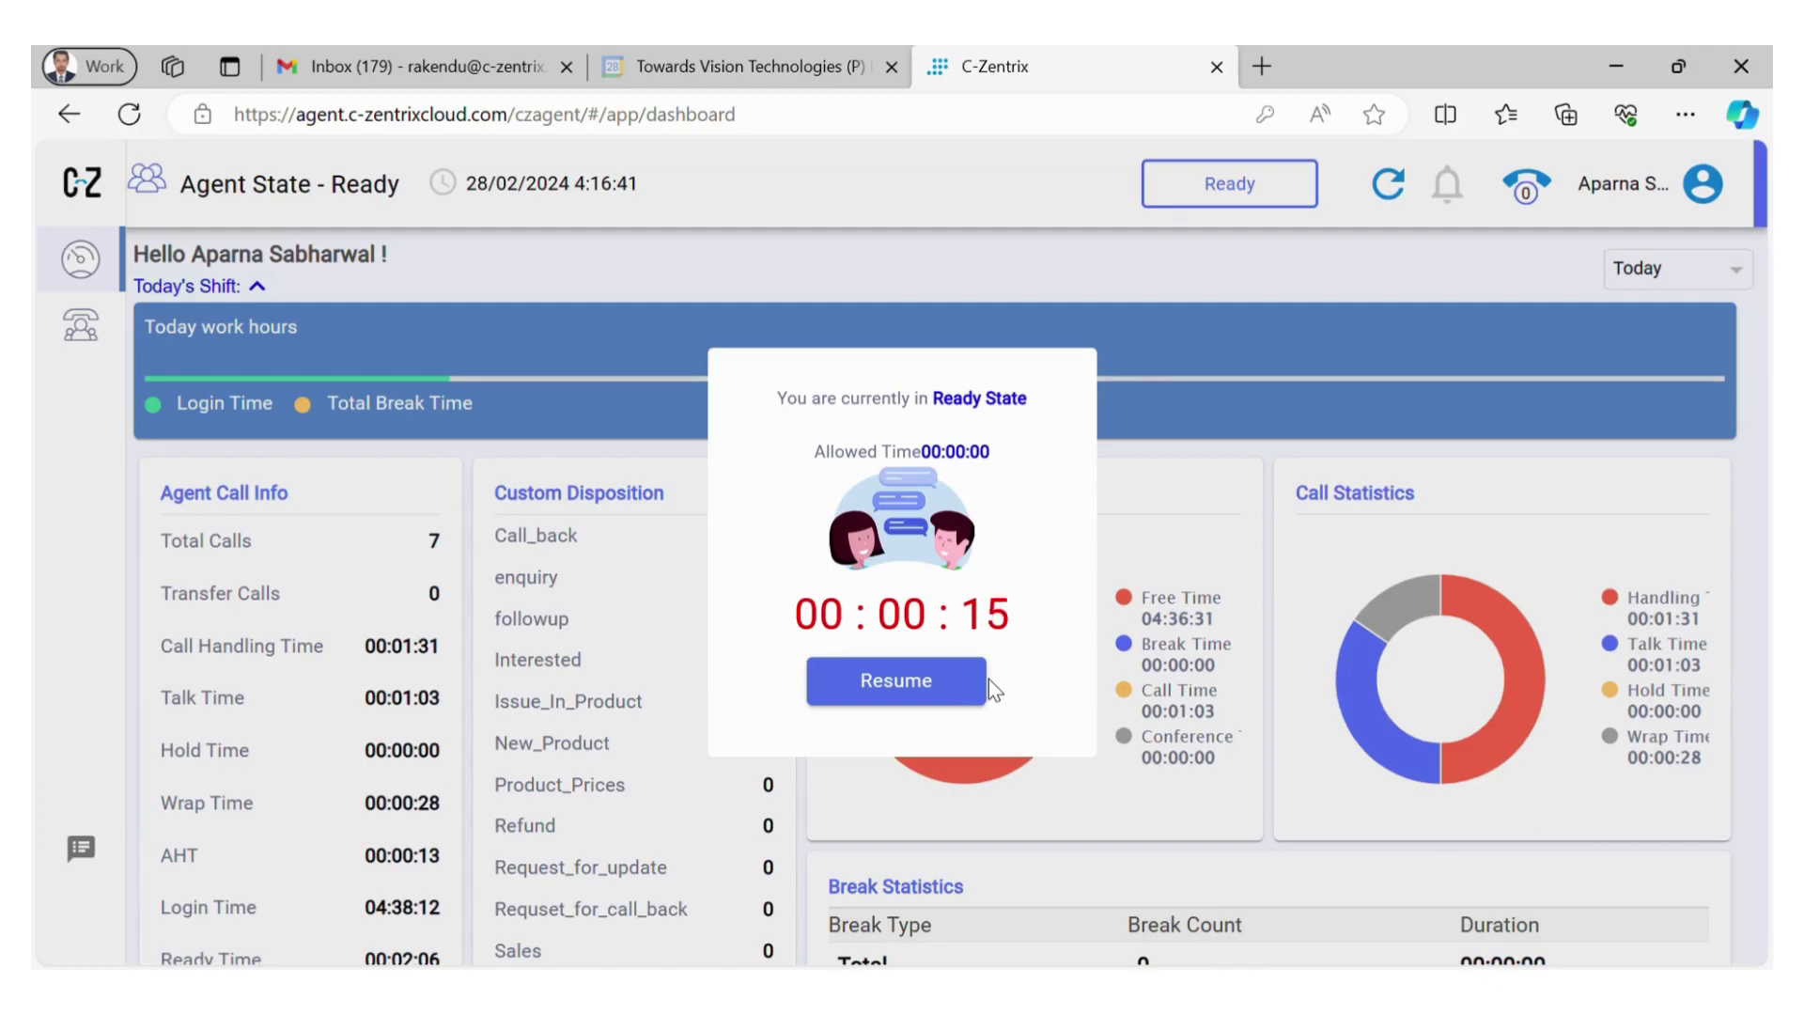
# Step: Resume from the Ready State popup so the agent shows Free
pyautogui.click(982, 680)
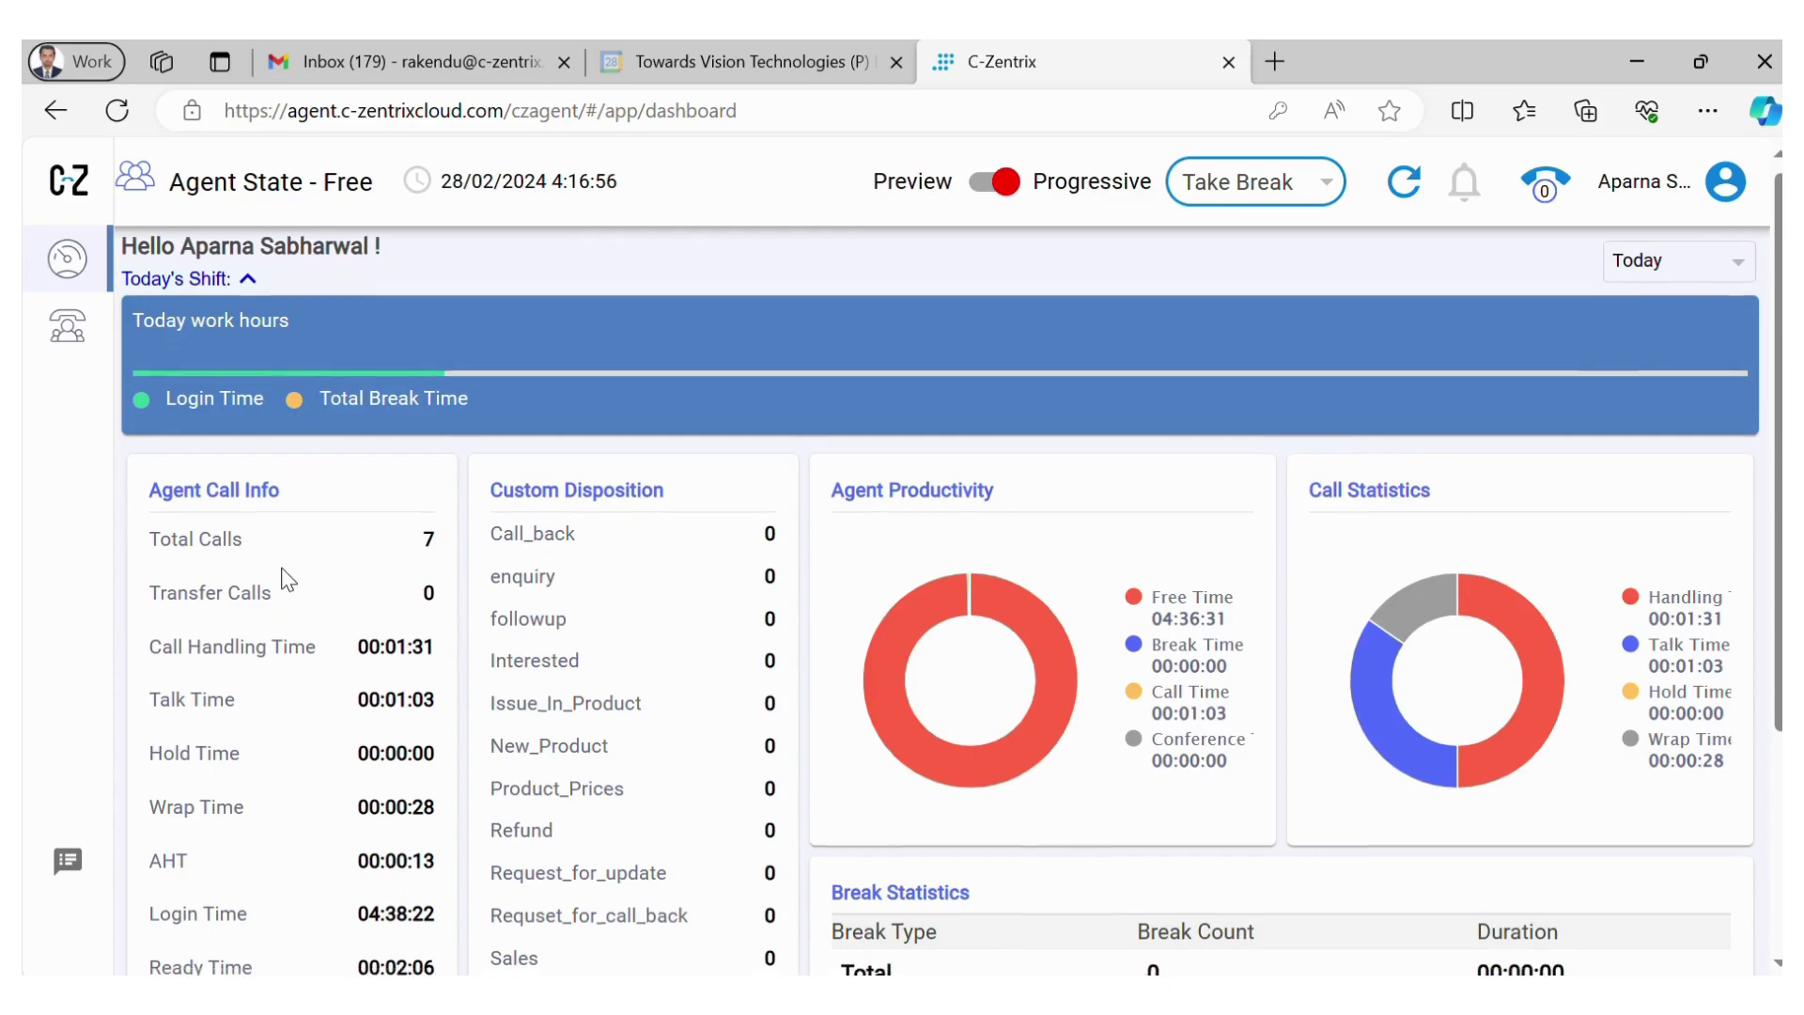
pyautogui.scroll(-1, 288, 580)
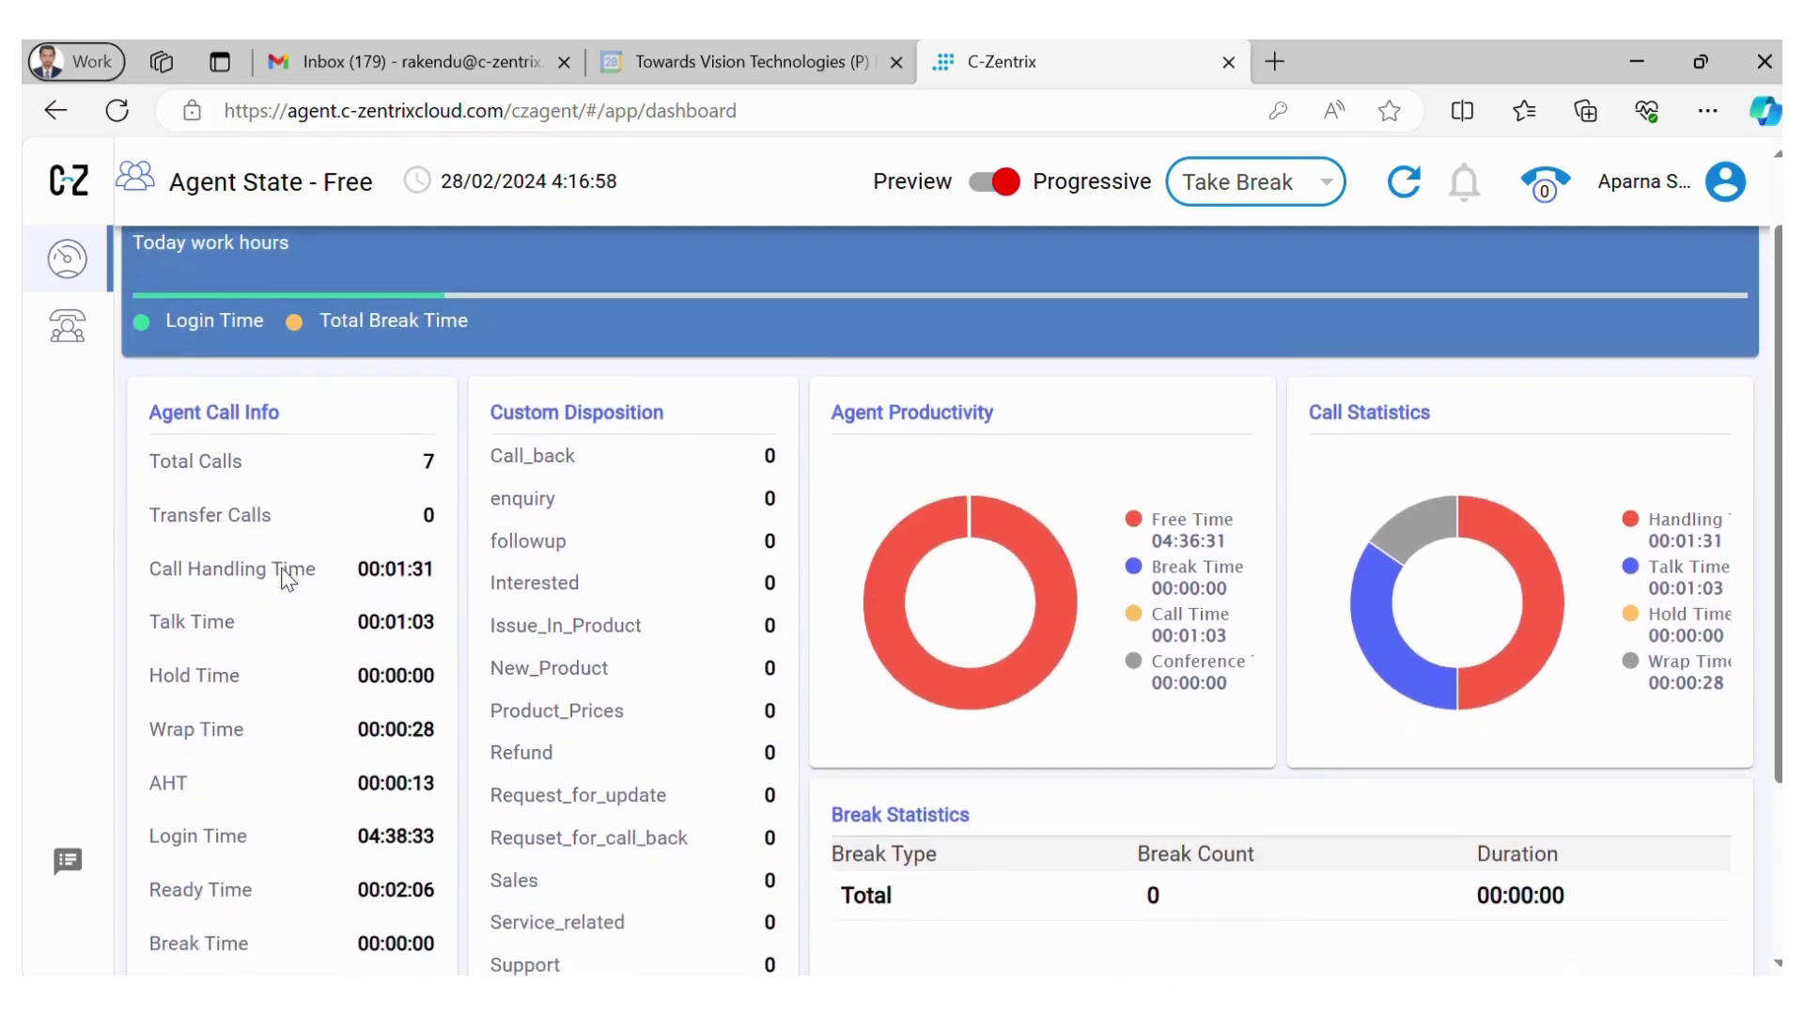
pyautogui.scroll(-1, 289, 580)
pyautogui.scroll(-1, 288, 580)
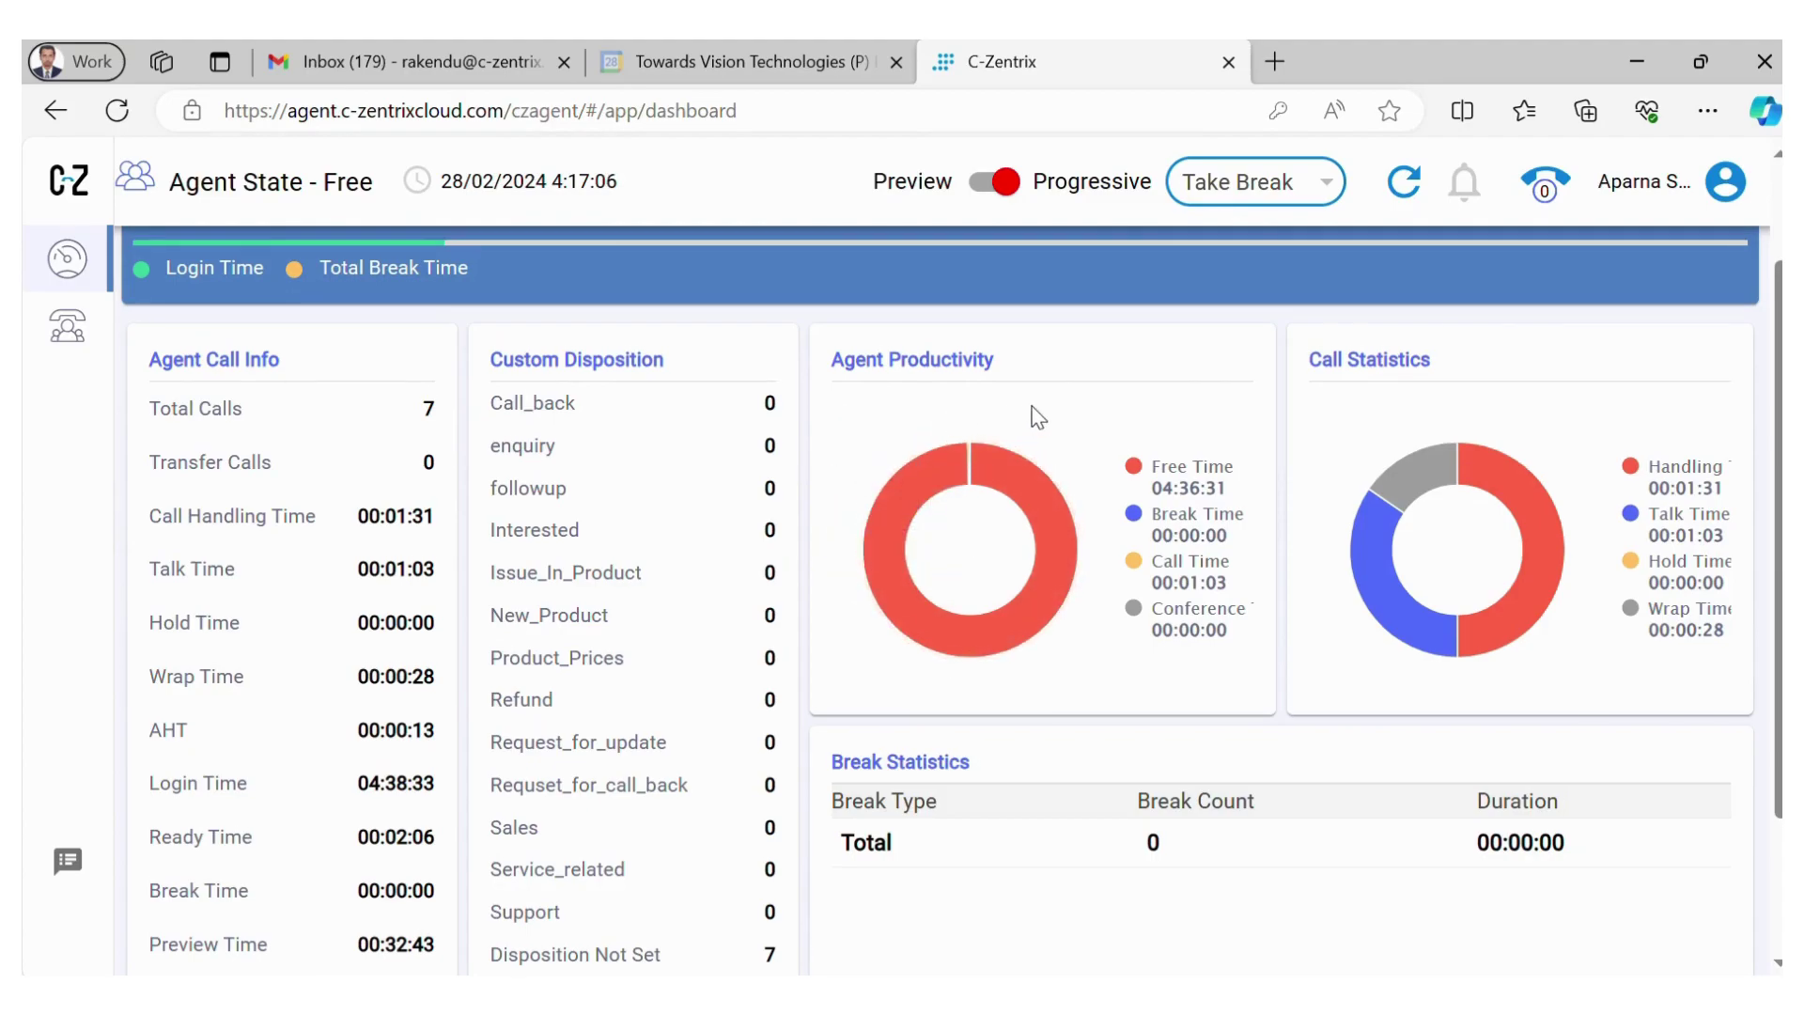
pyautogui.scroll(2, 1038, 416)
pyautogui.scroll(1, 1044, 484)
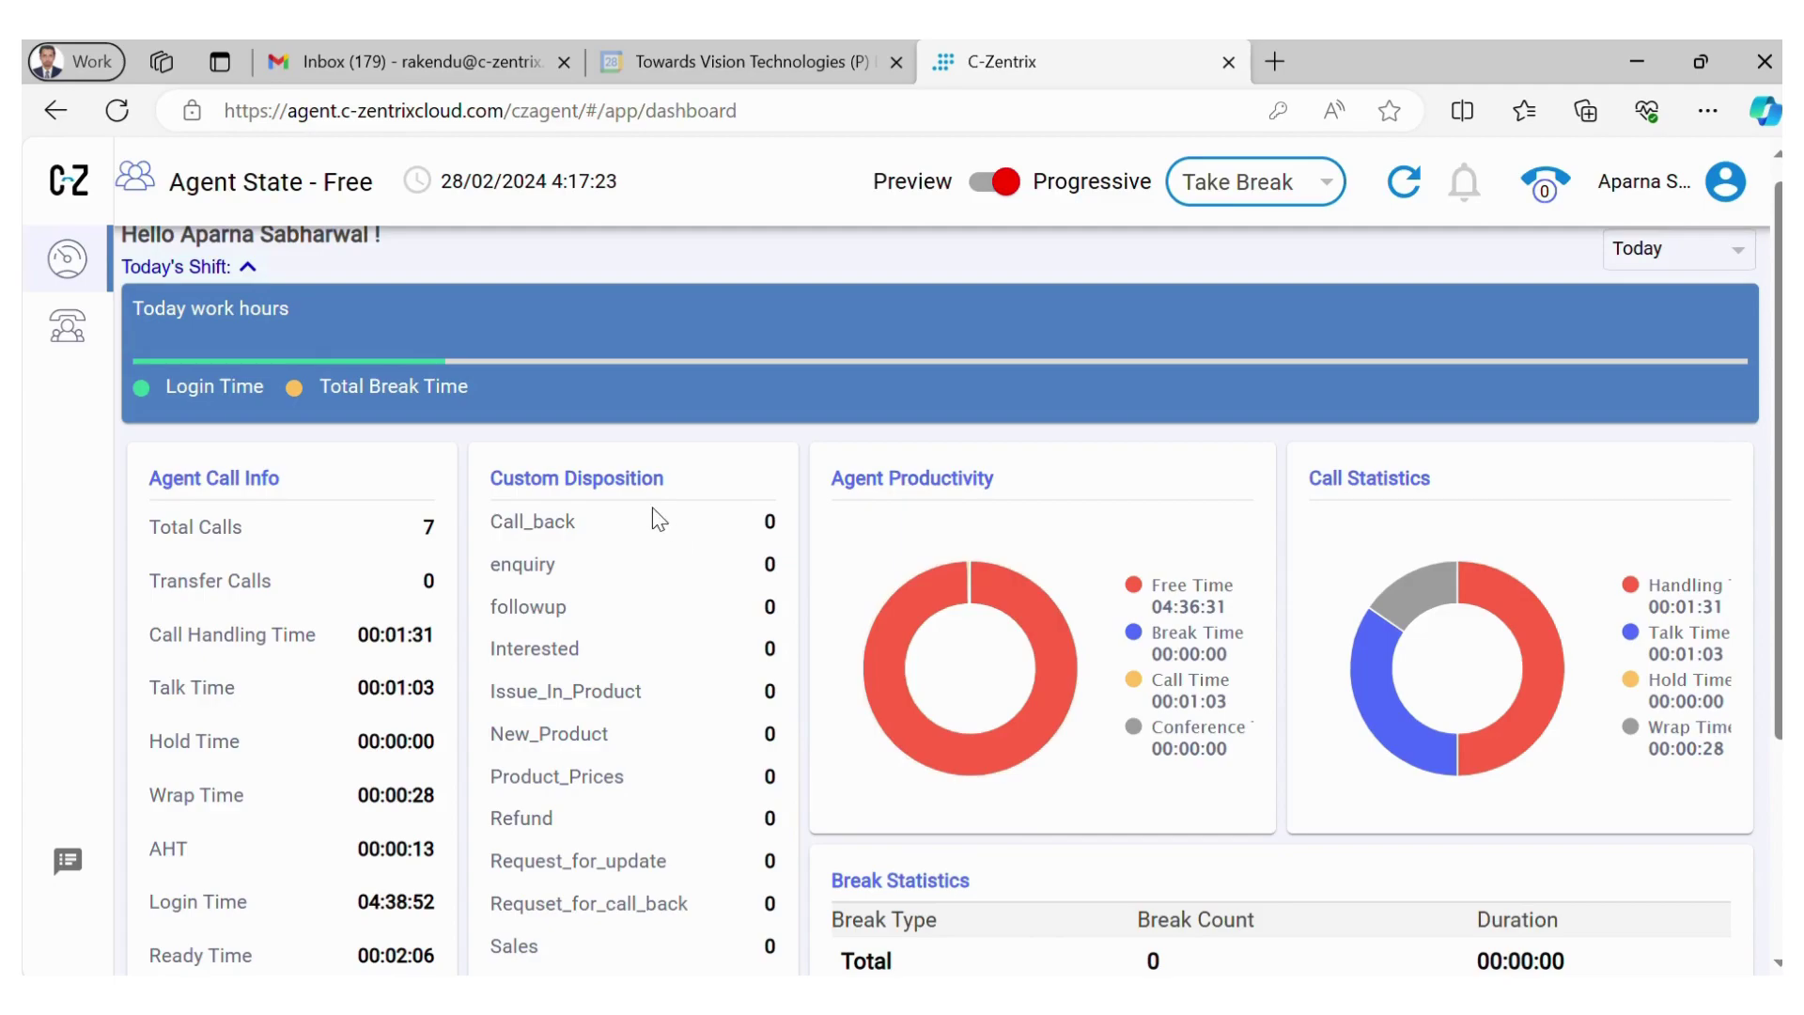
pyautogui.scroll(-1, 660, 519)
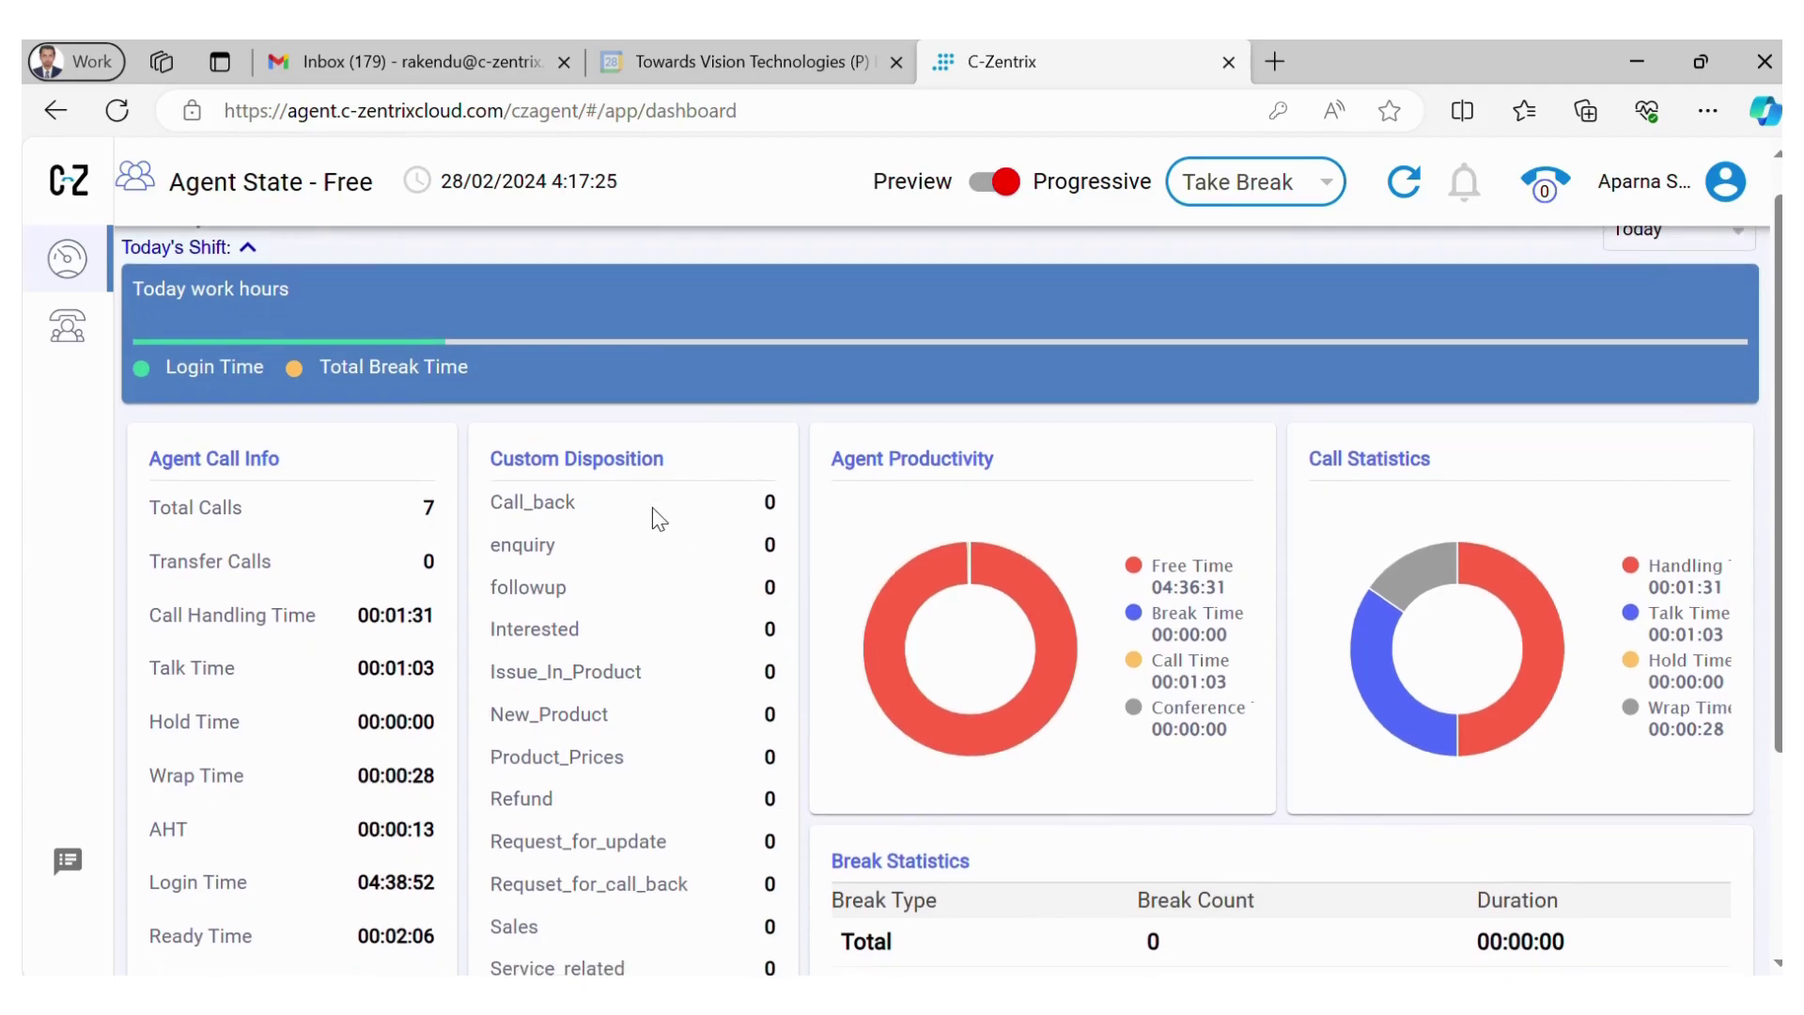
pyautogui.scroll(-1, 660, 520)
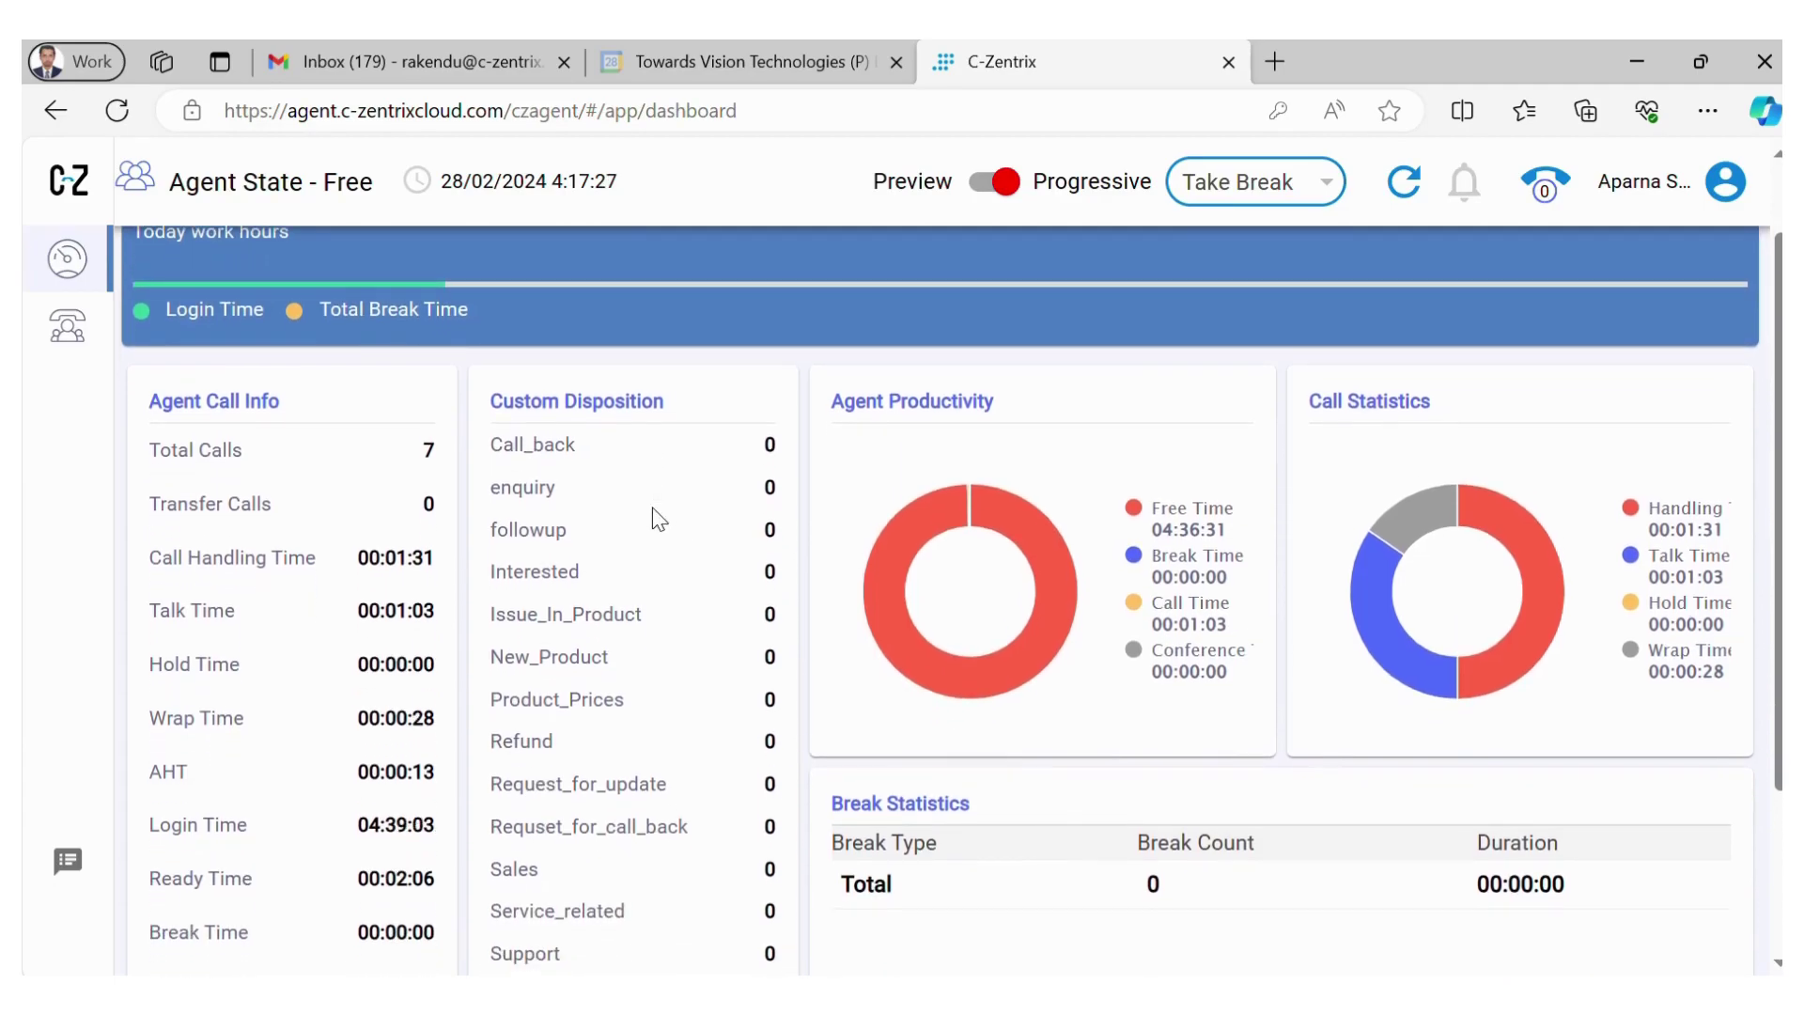
pyautogui.scroll(-1, 660, 520)
pyautogui.scroll(-1, 660, 519)
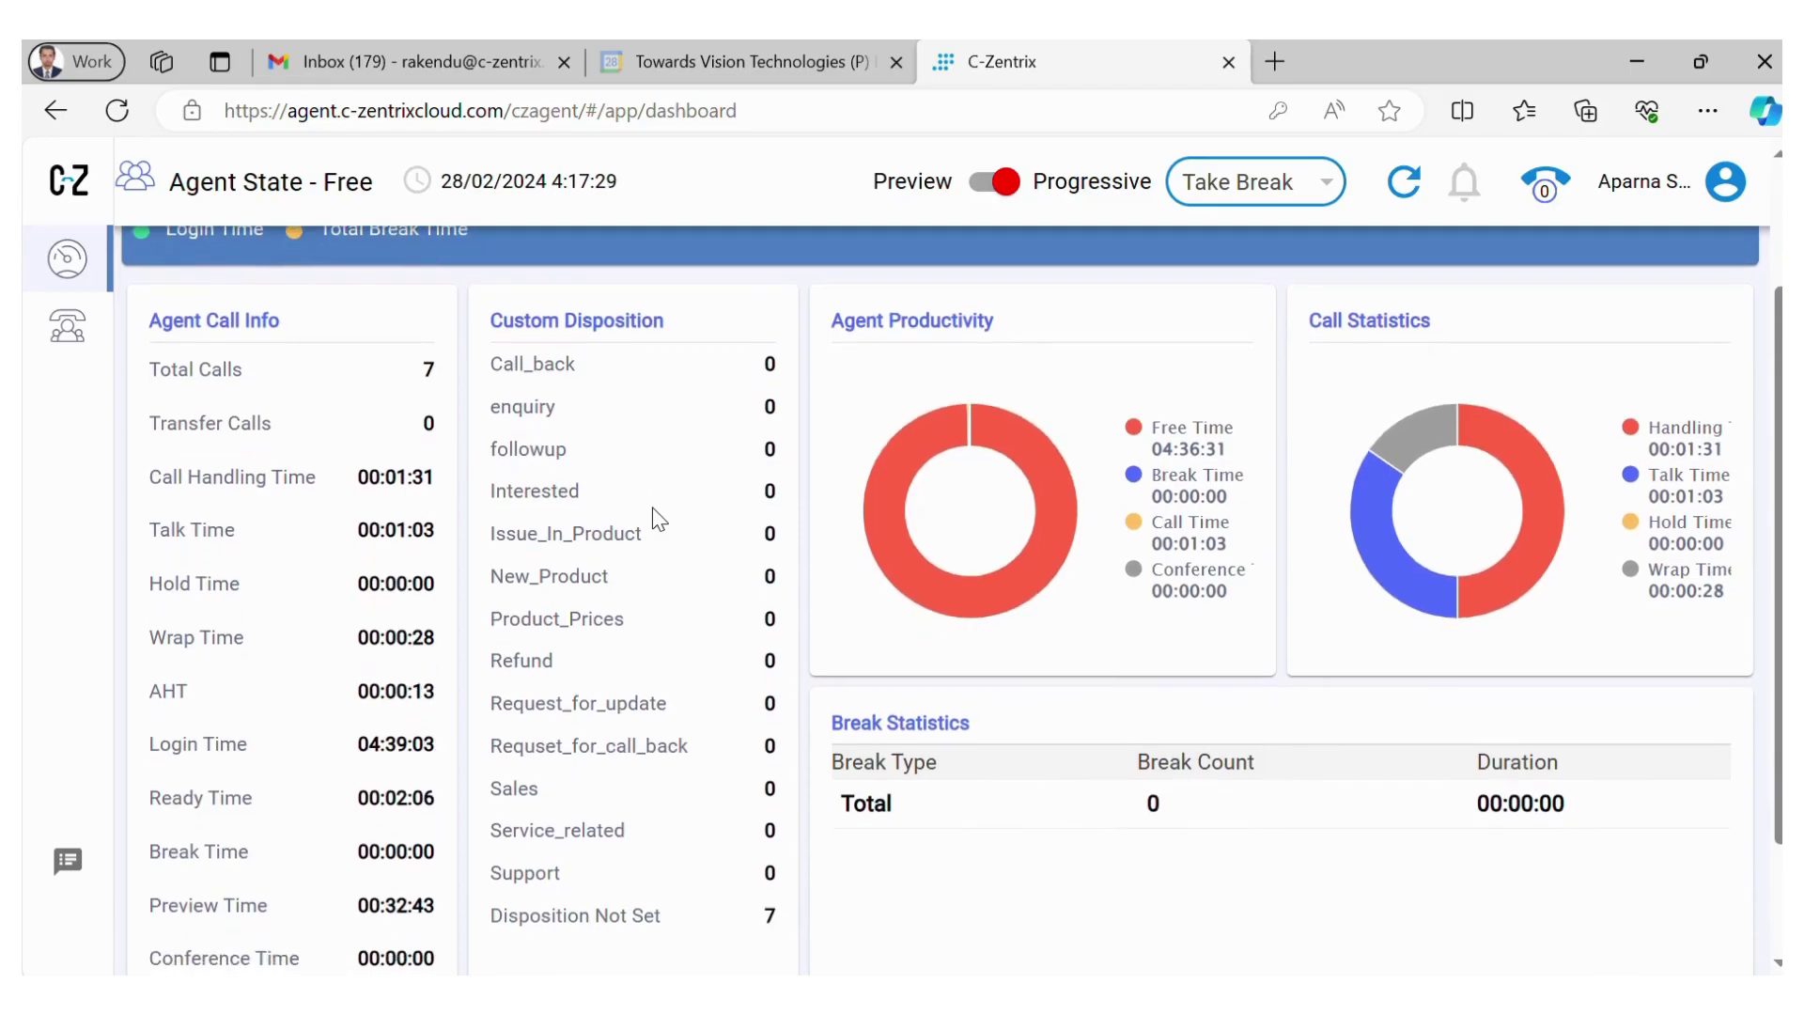
pyautogui.scroll(2, 656, 508)
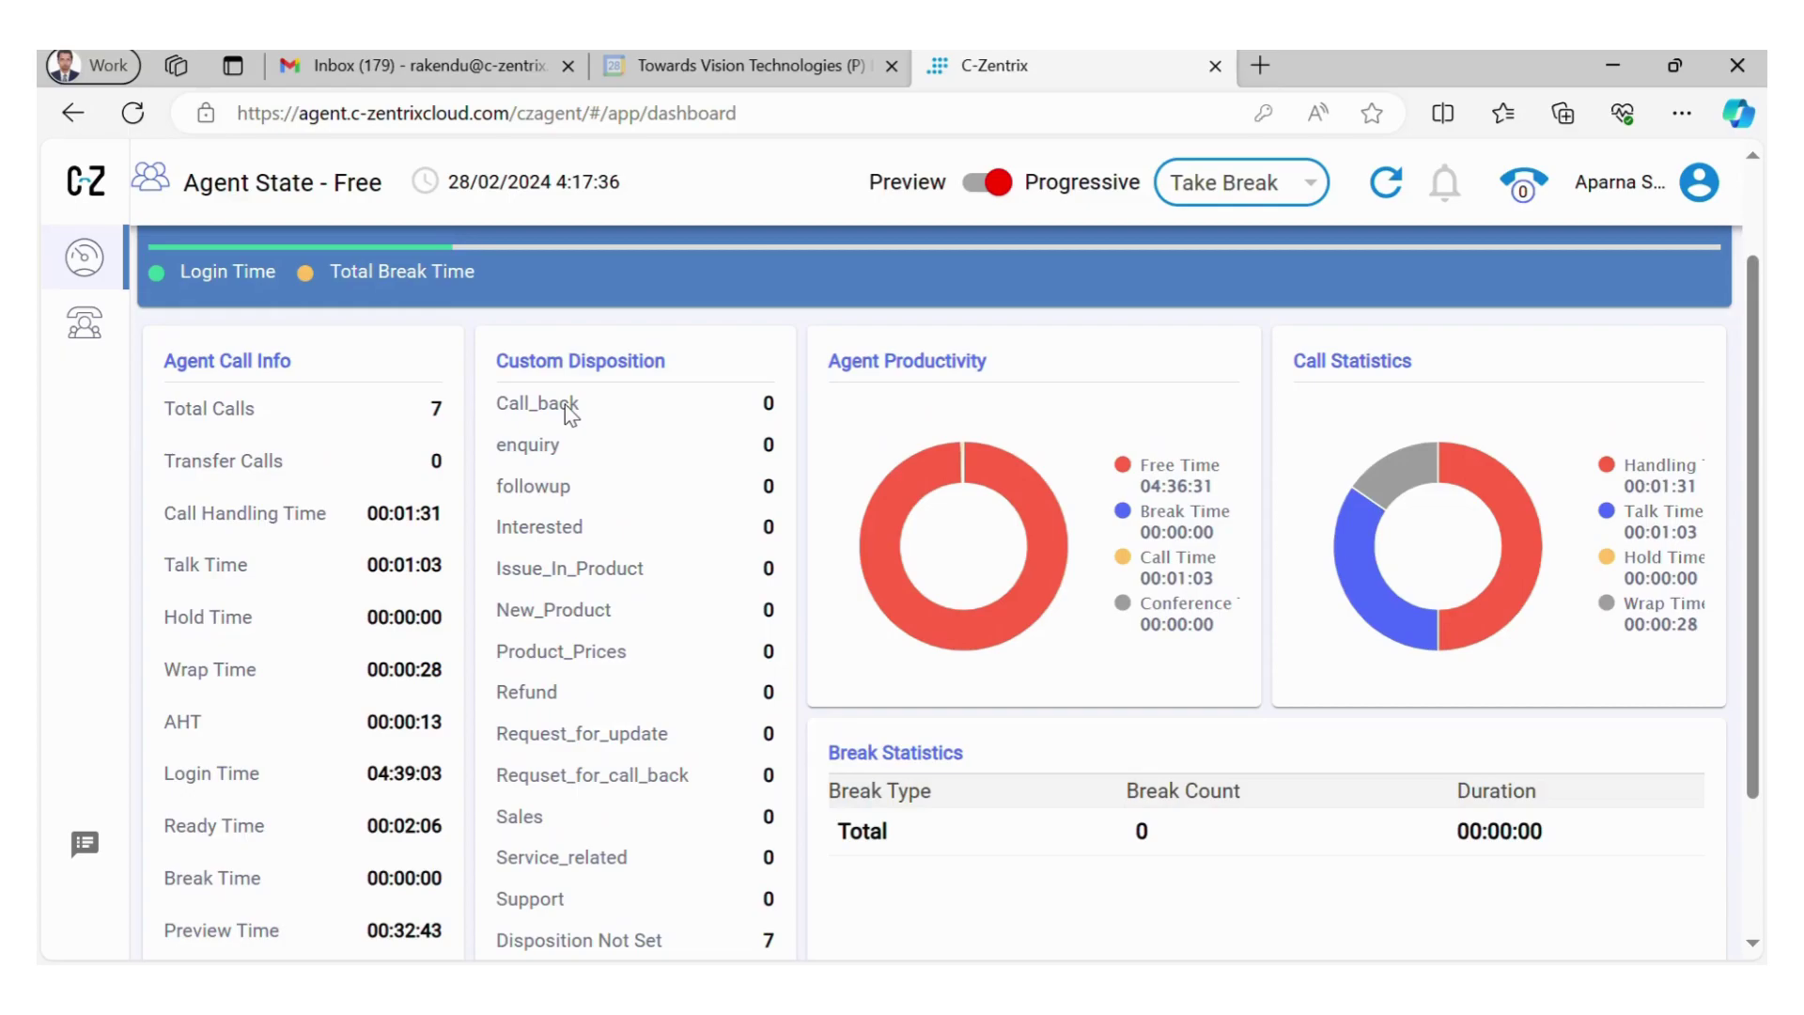
pyautogui.scroll(2, 565, 404)
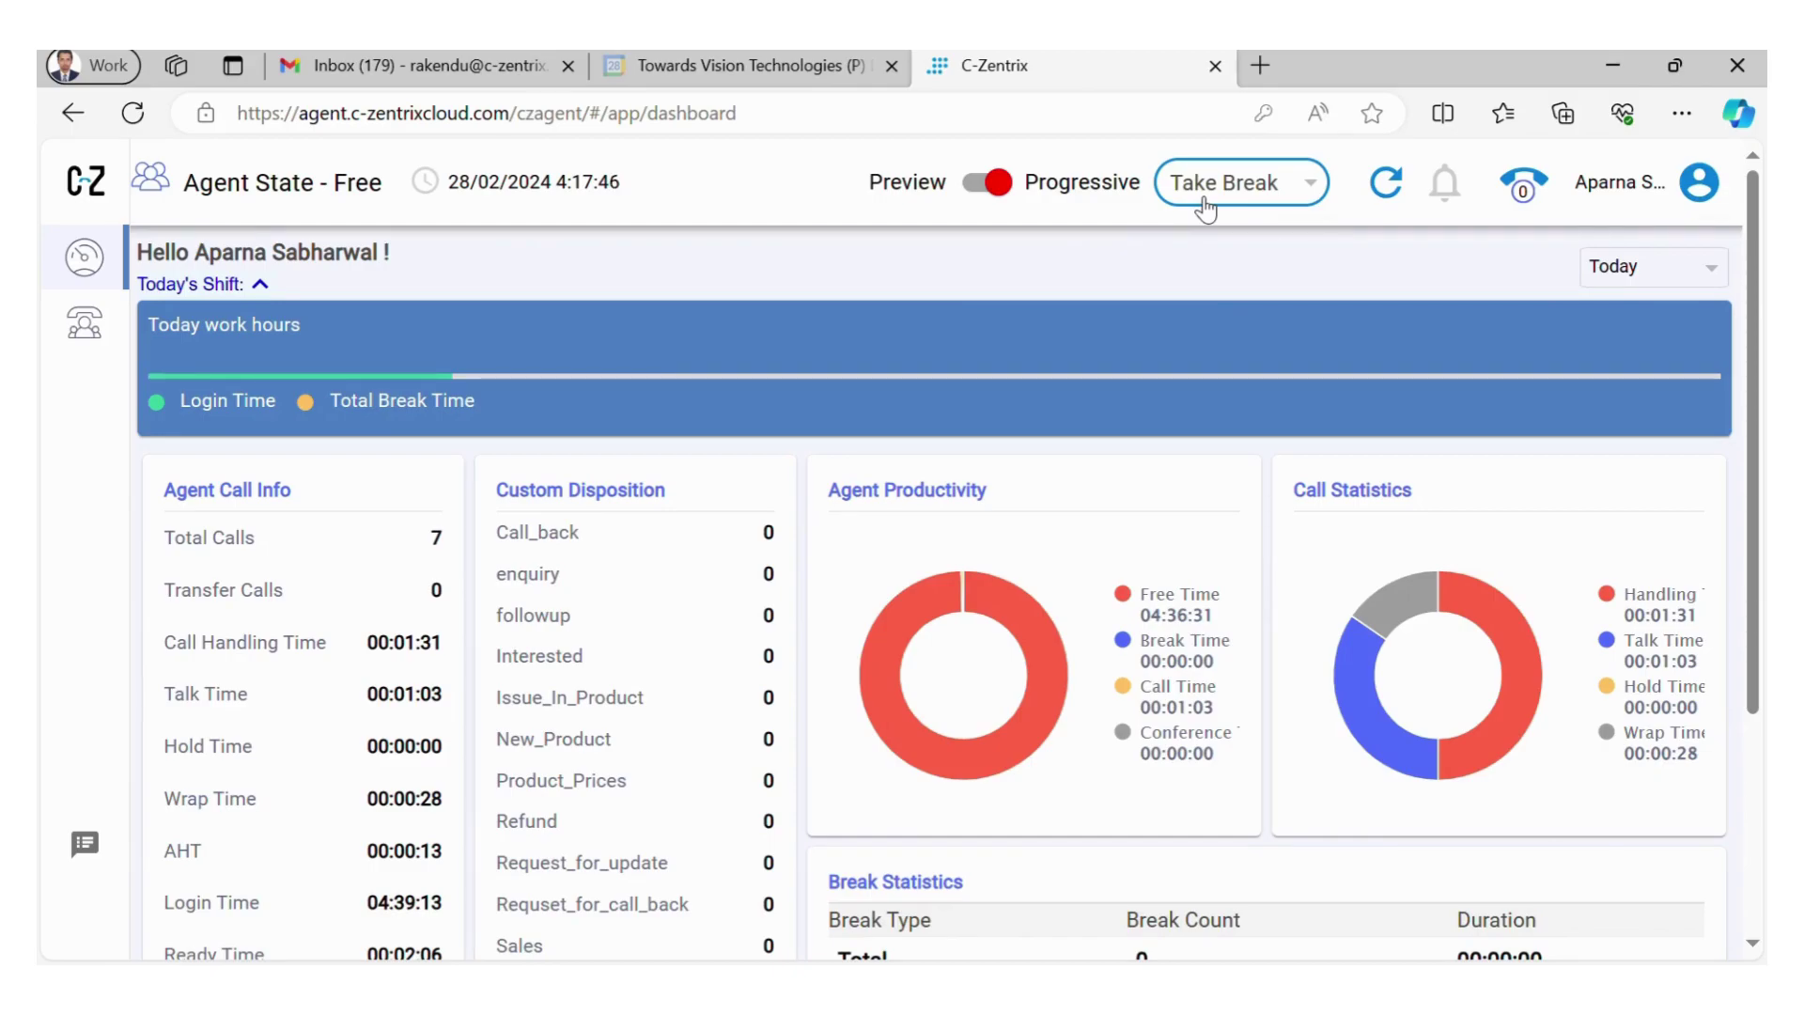
pyautogui.click(1207, 208)
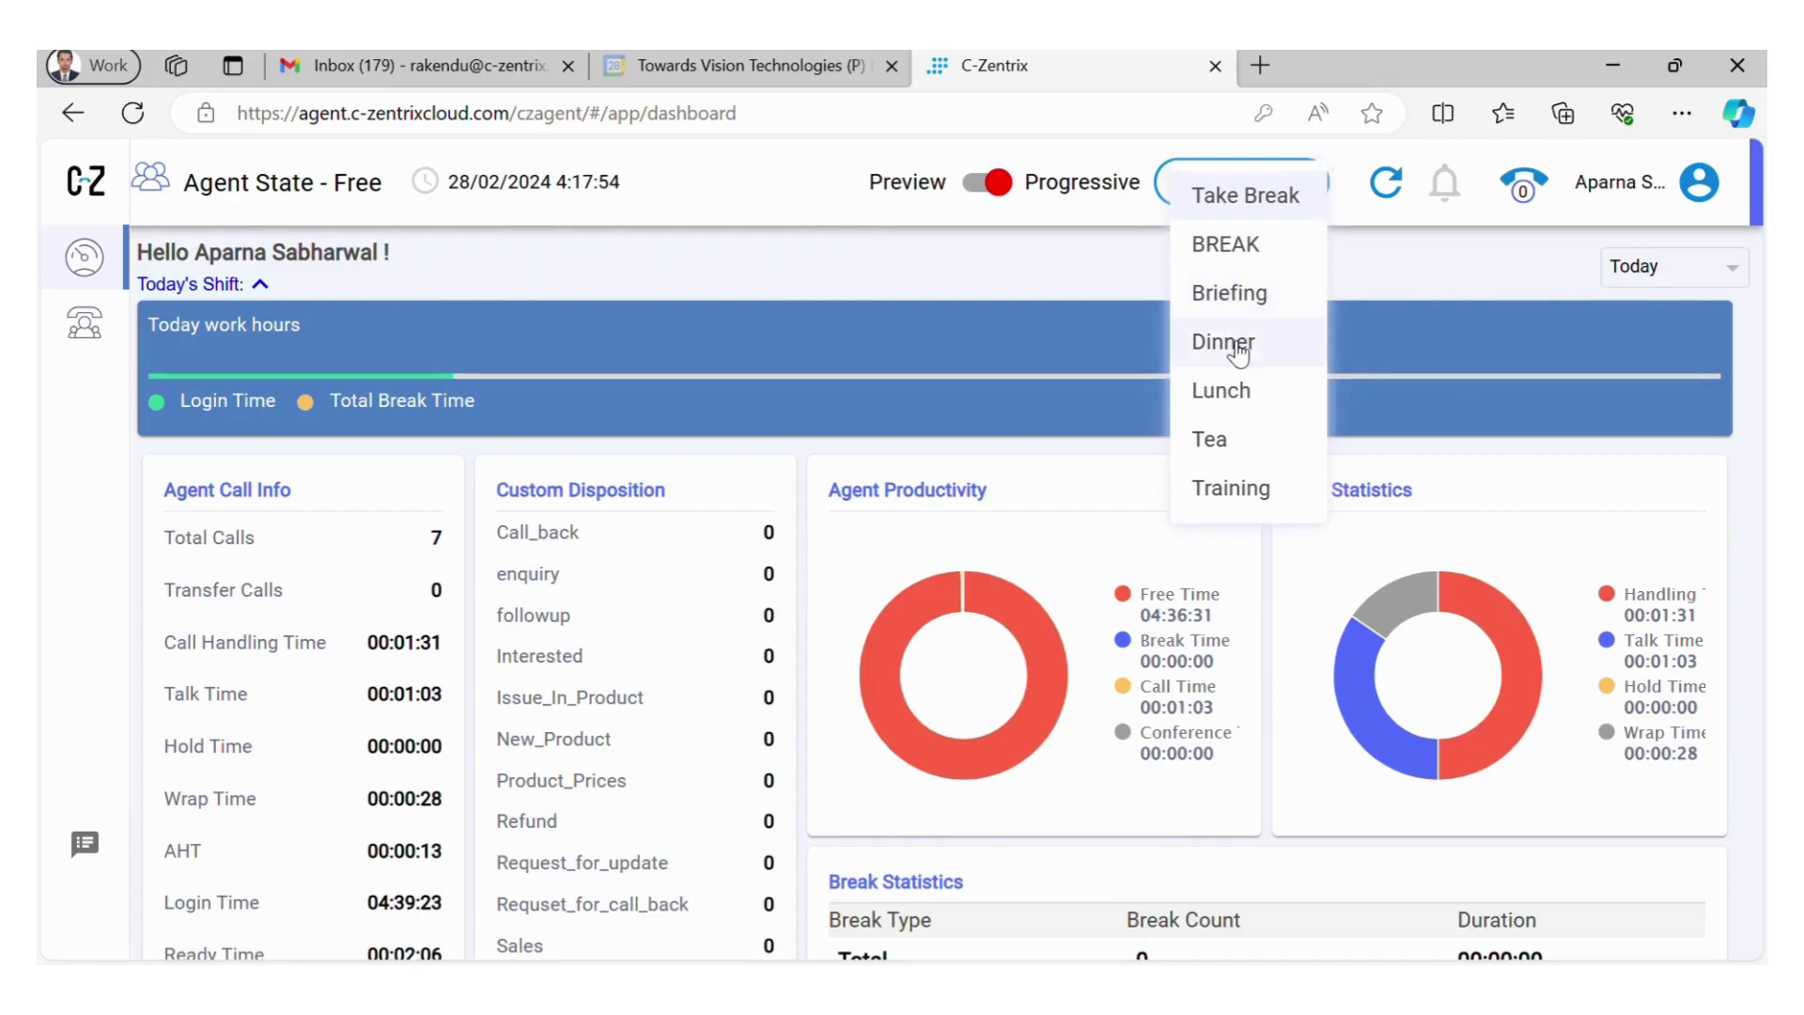
pyautogui.click(1345, 358)
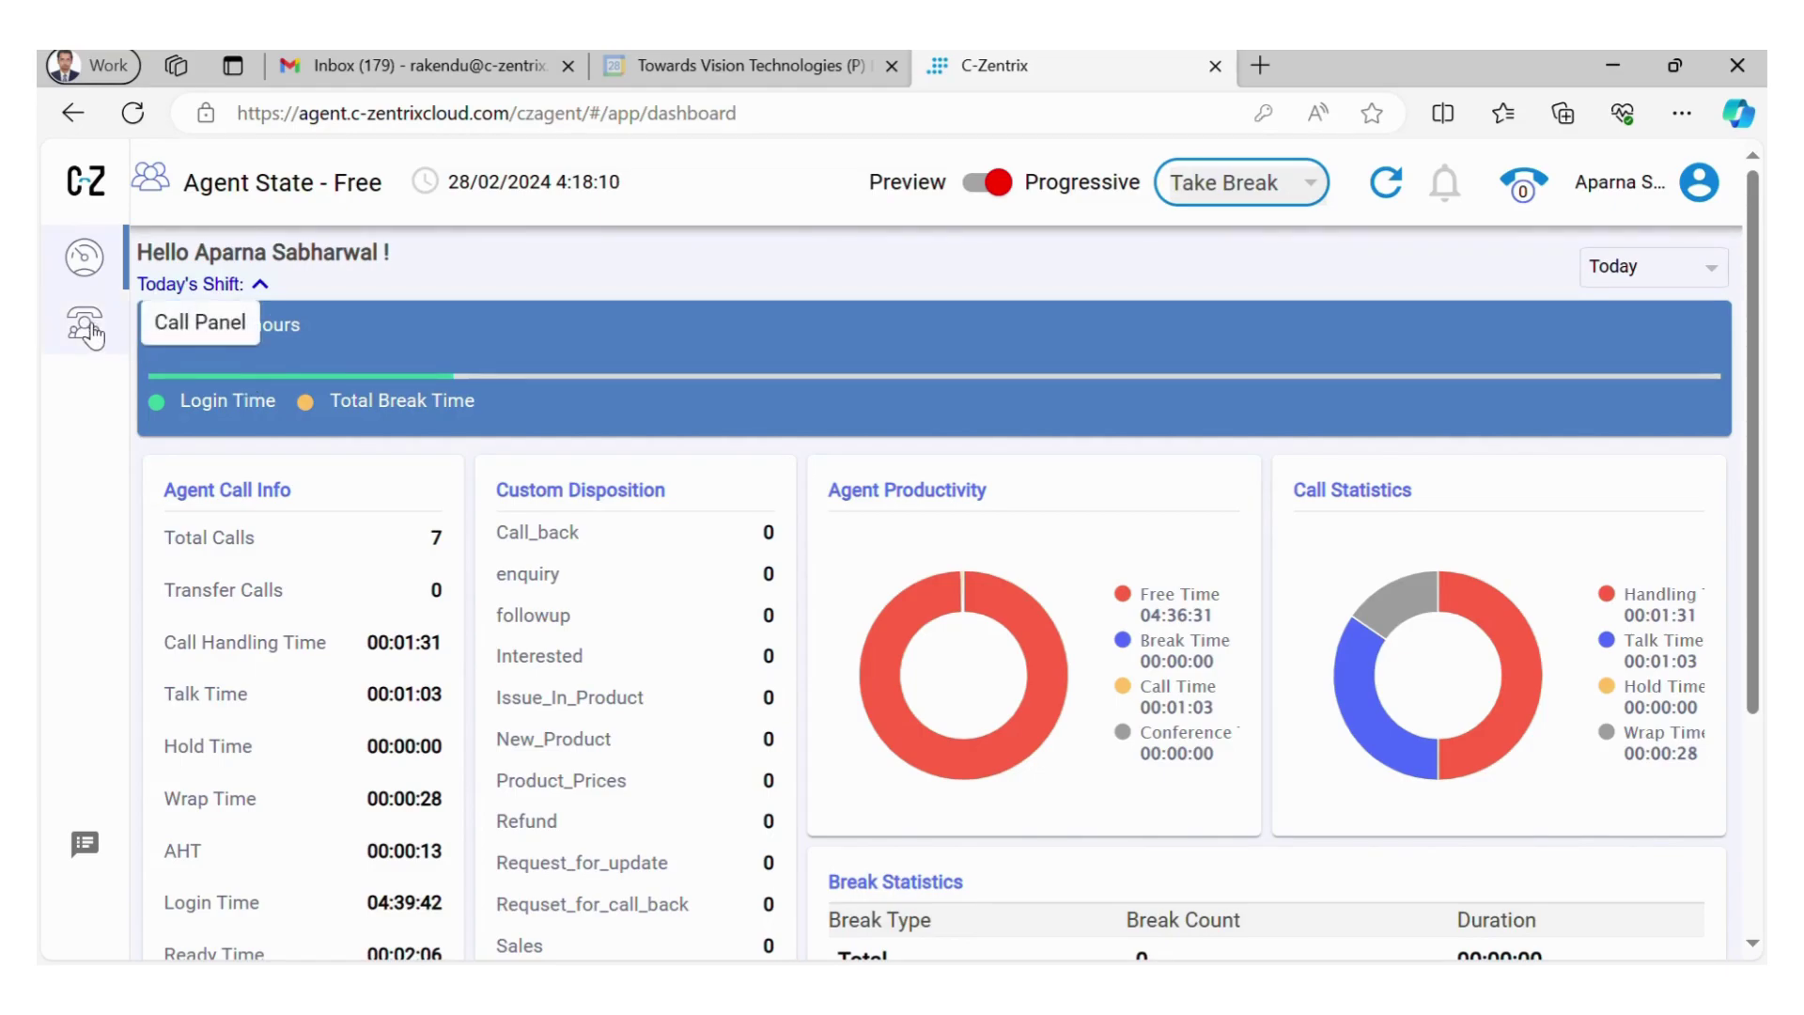
# Step: Show the Call Panel for campaign Tvt_Partner_Sales, waiting for a call
pyautogui.click(91, 333)
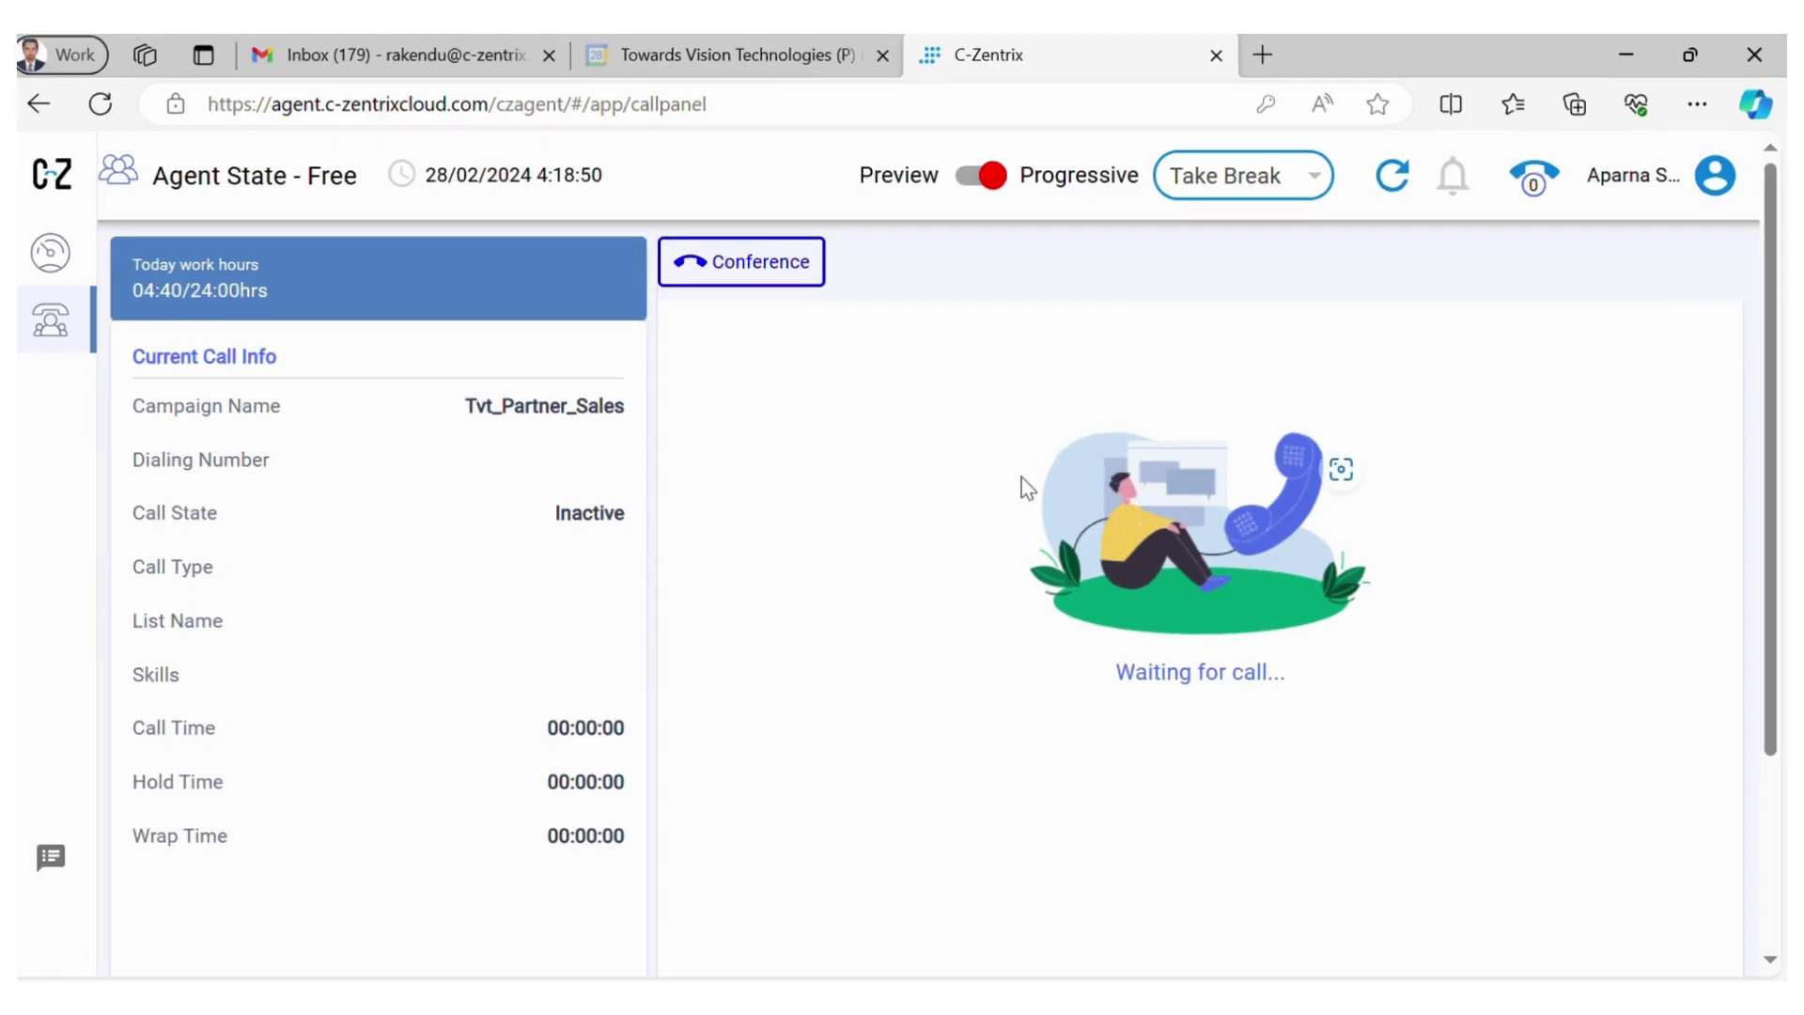
pyautogui.click(1010, 194)
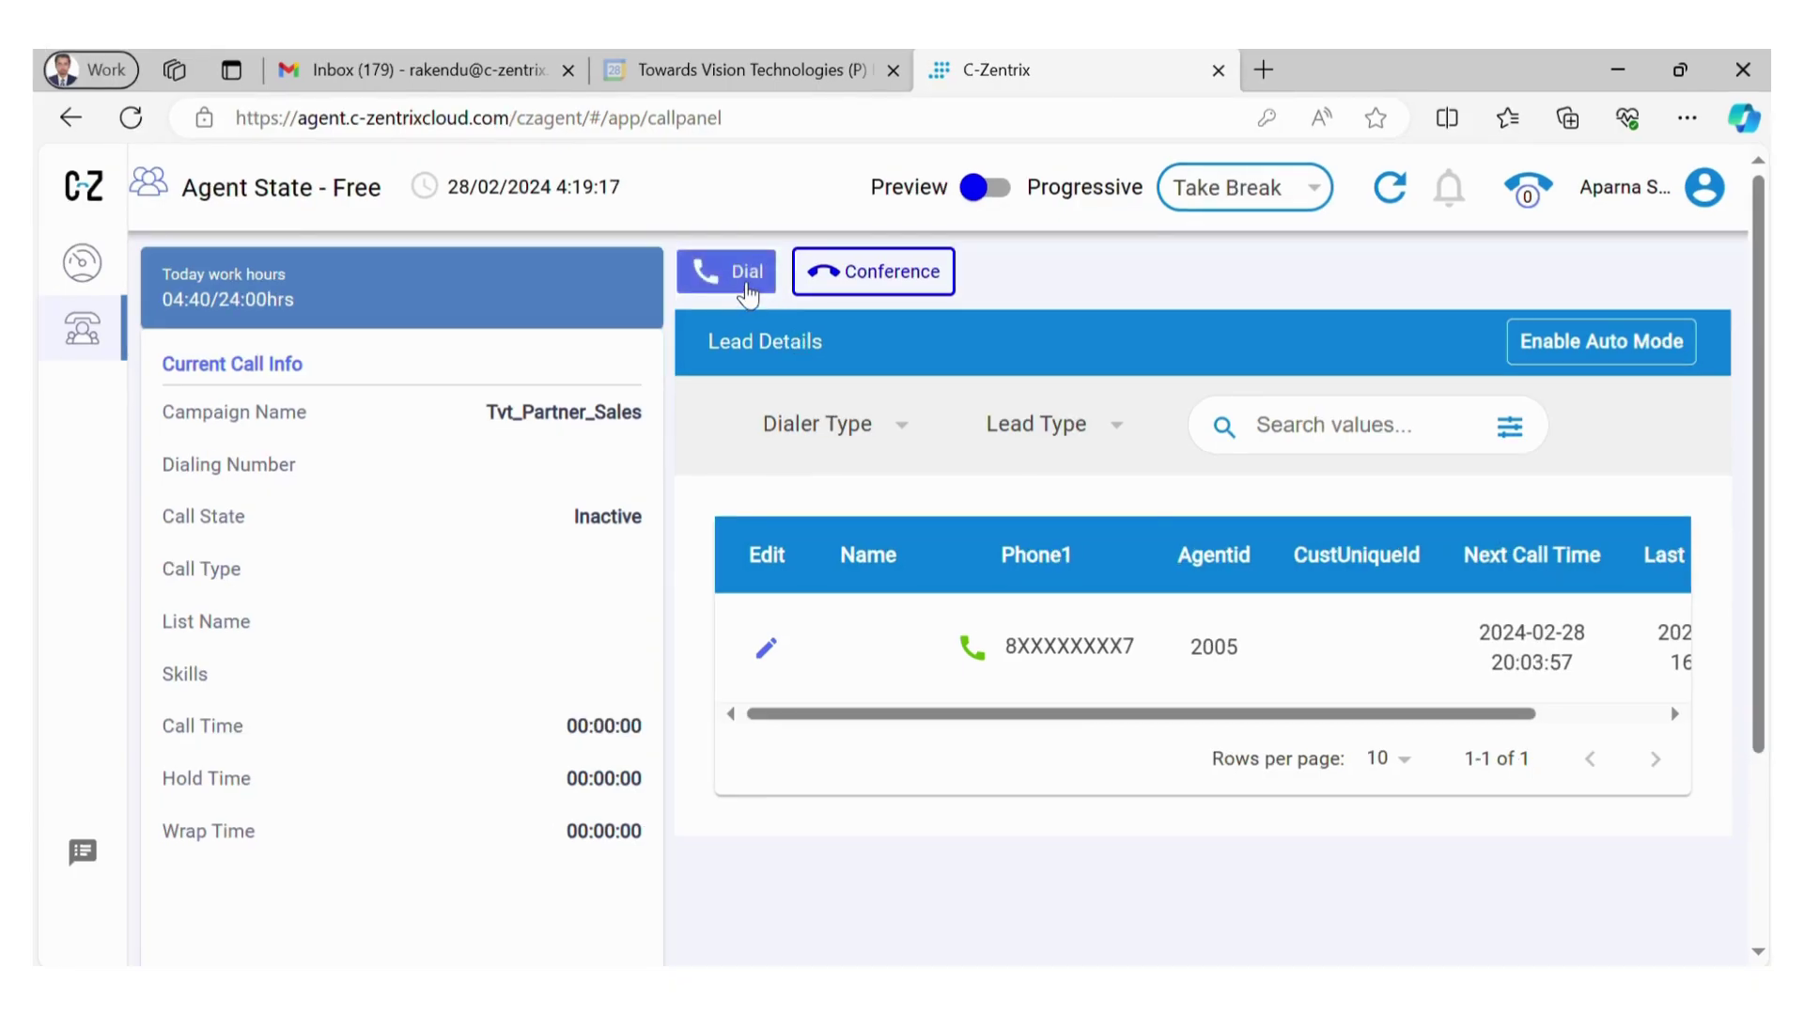
pyautogui.click(742, 282)
pyautogui.click(779, 319)
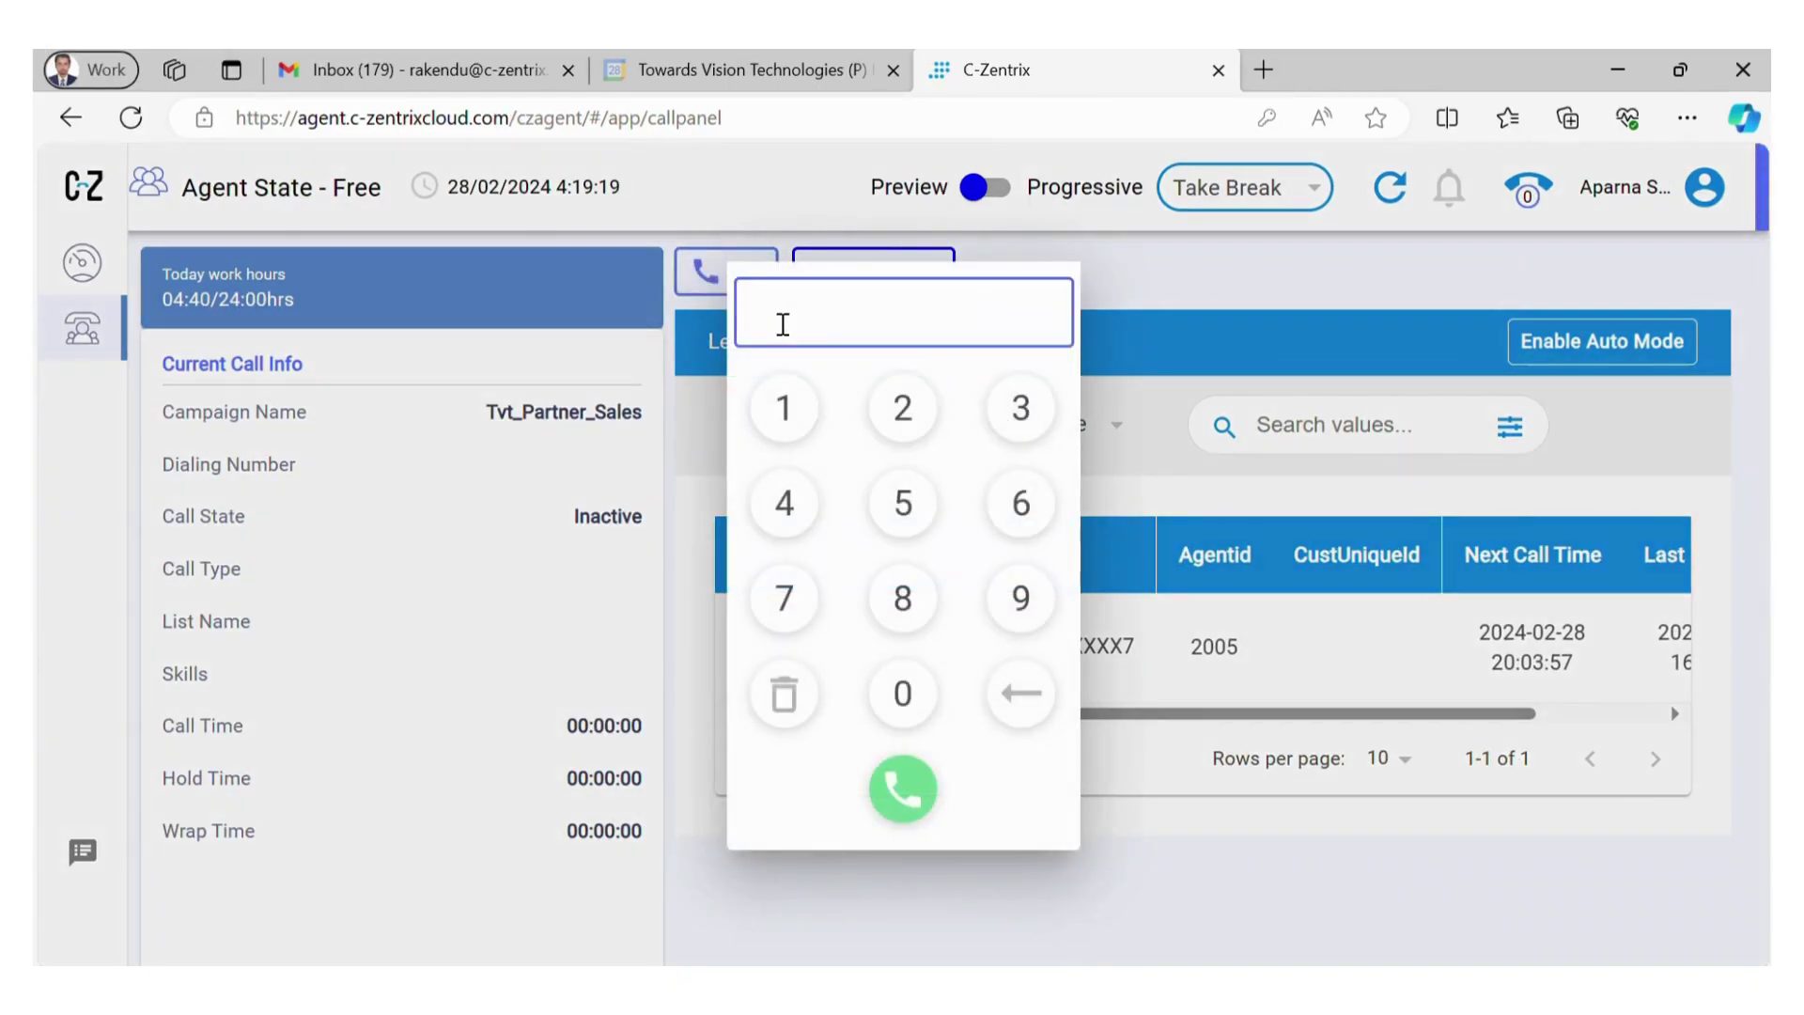
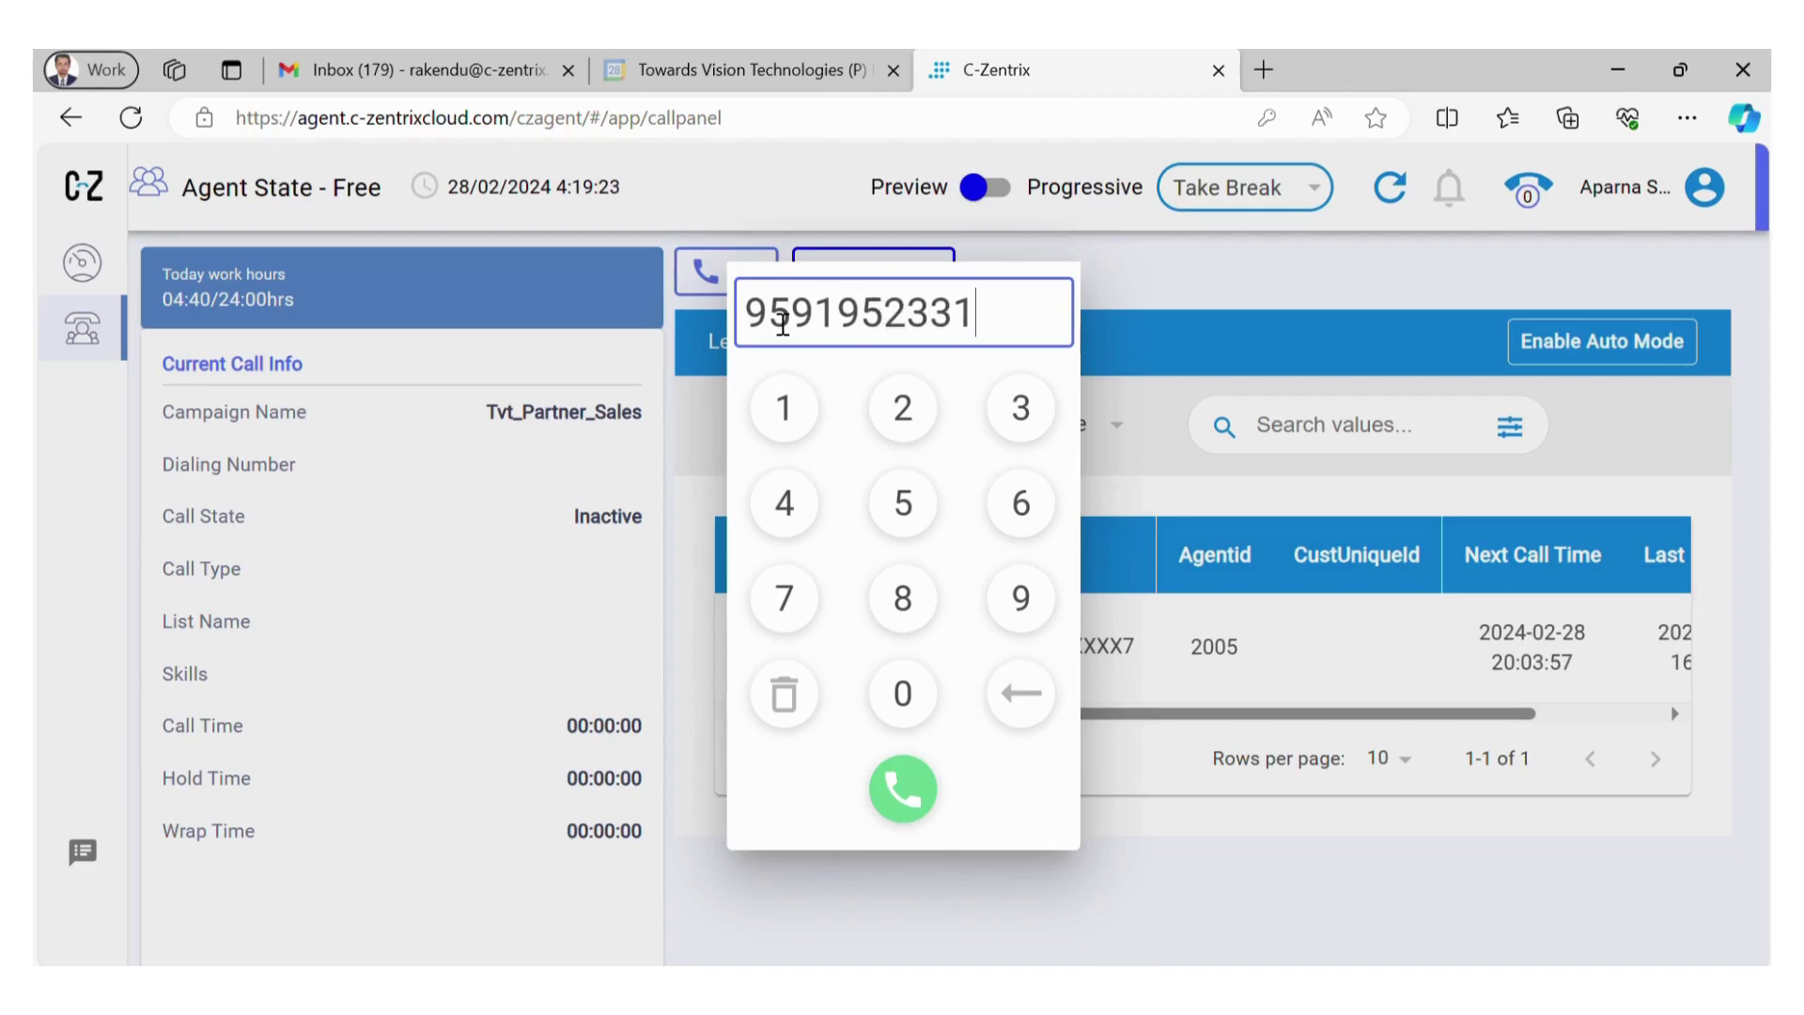
pyautogui.click(935, 811)
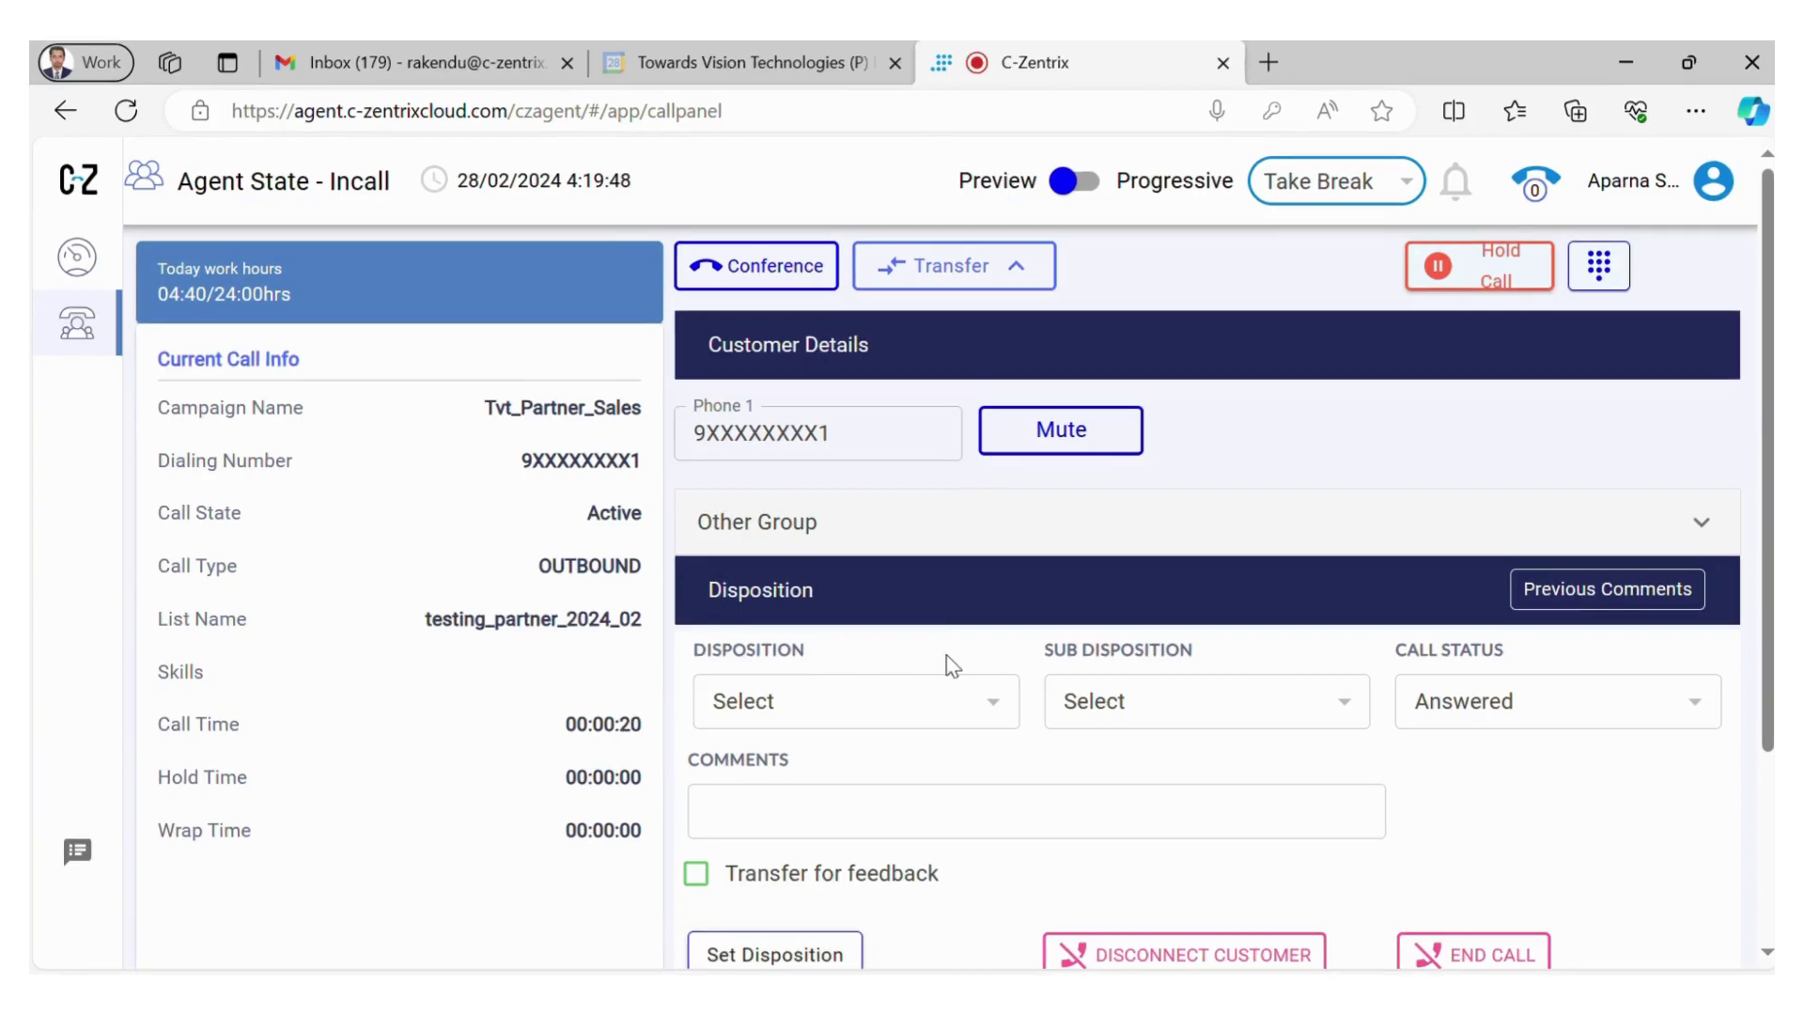
# Step: Set Disposition to 'call back' and Sub Disposition to 'Call back' for the active call
pyautogui.scroll(-2, 945, 655)
pyautogui.scroll(-1, 946, 655)
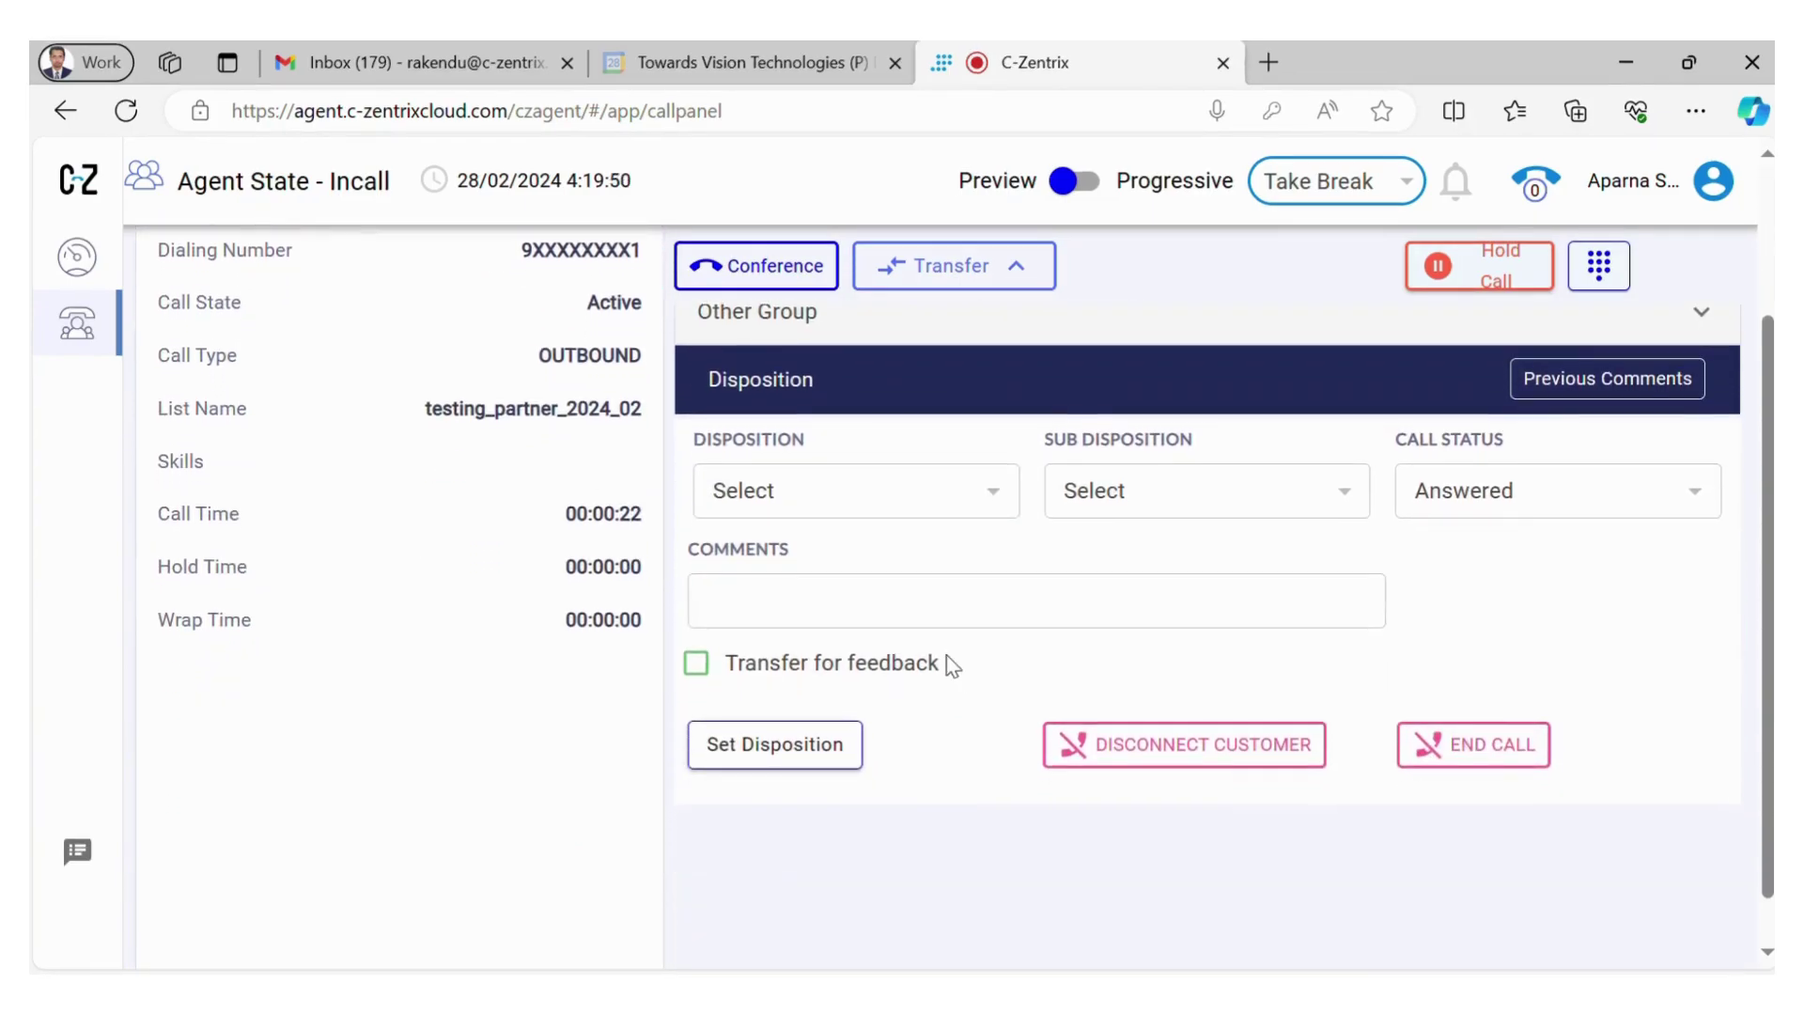
pyautogui.click(985, 494)
pyautogui.click(963, 594)
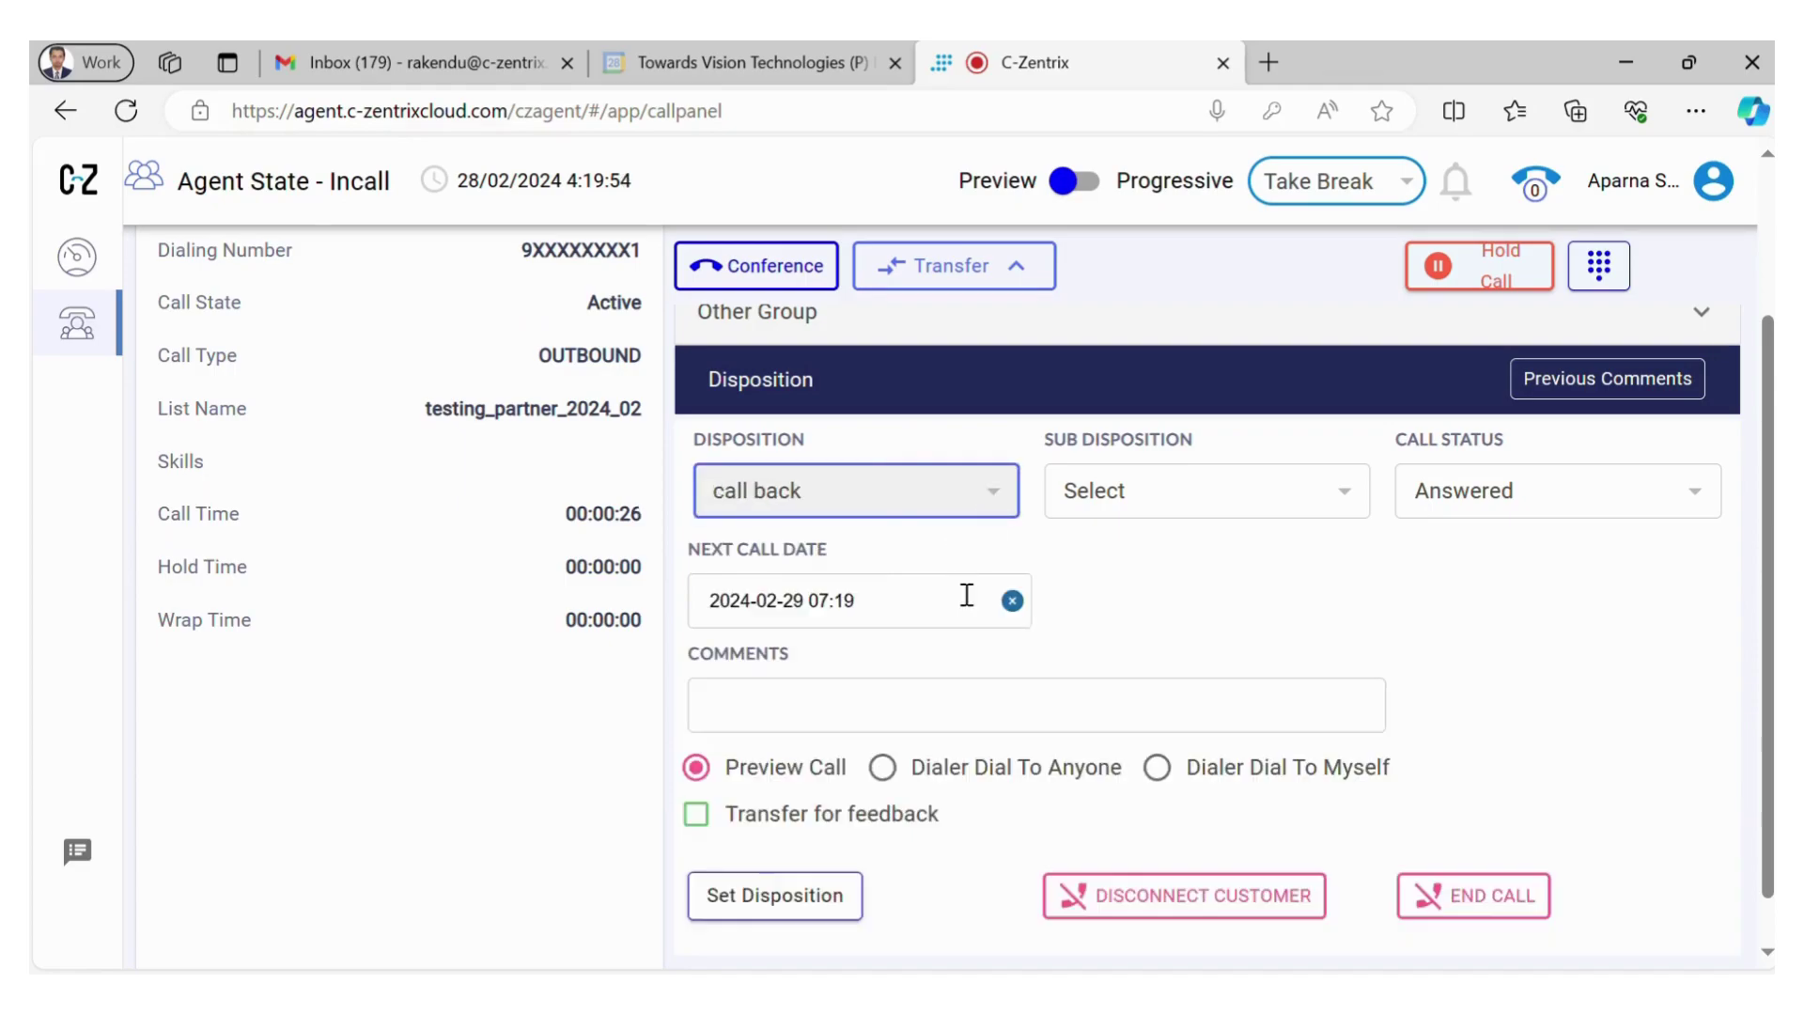
pyautogui.click(1181, 495)
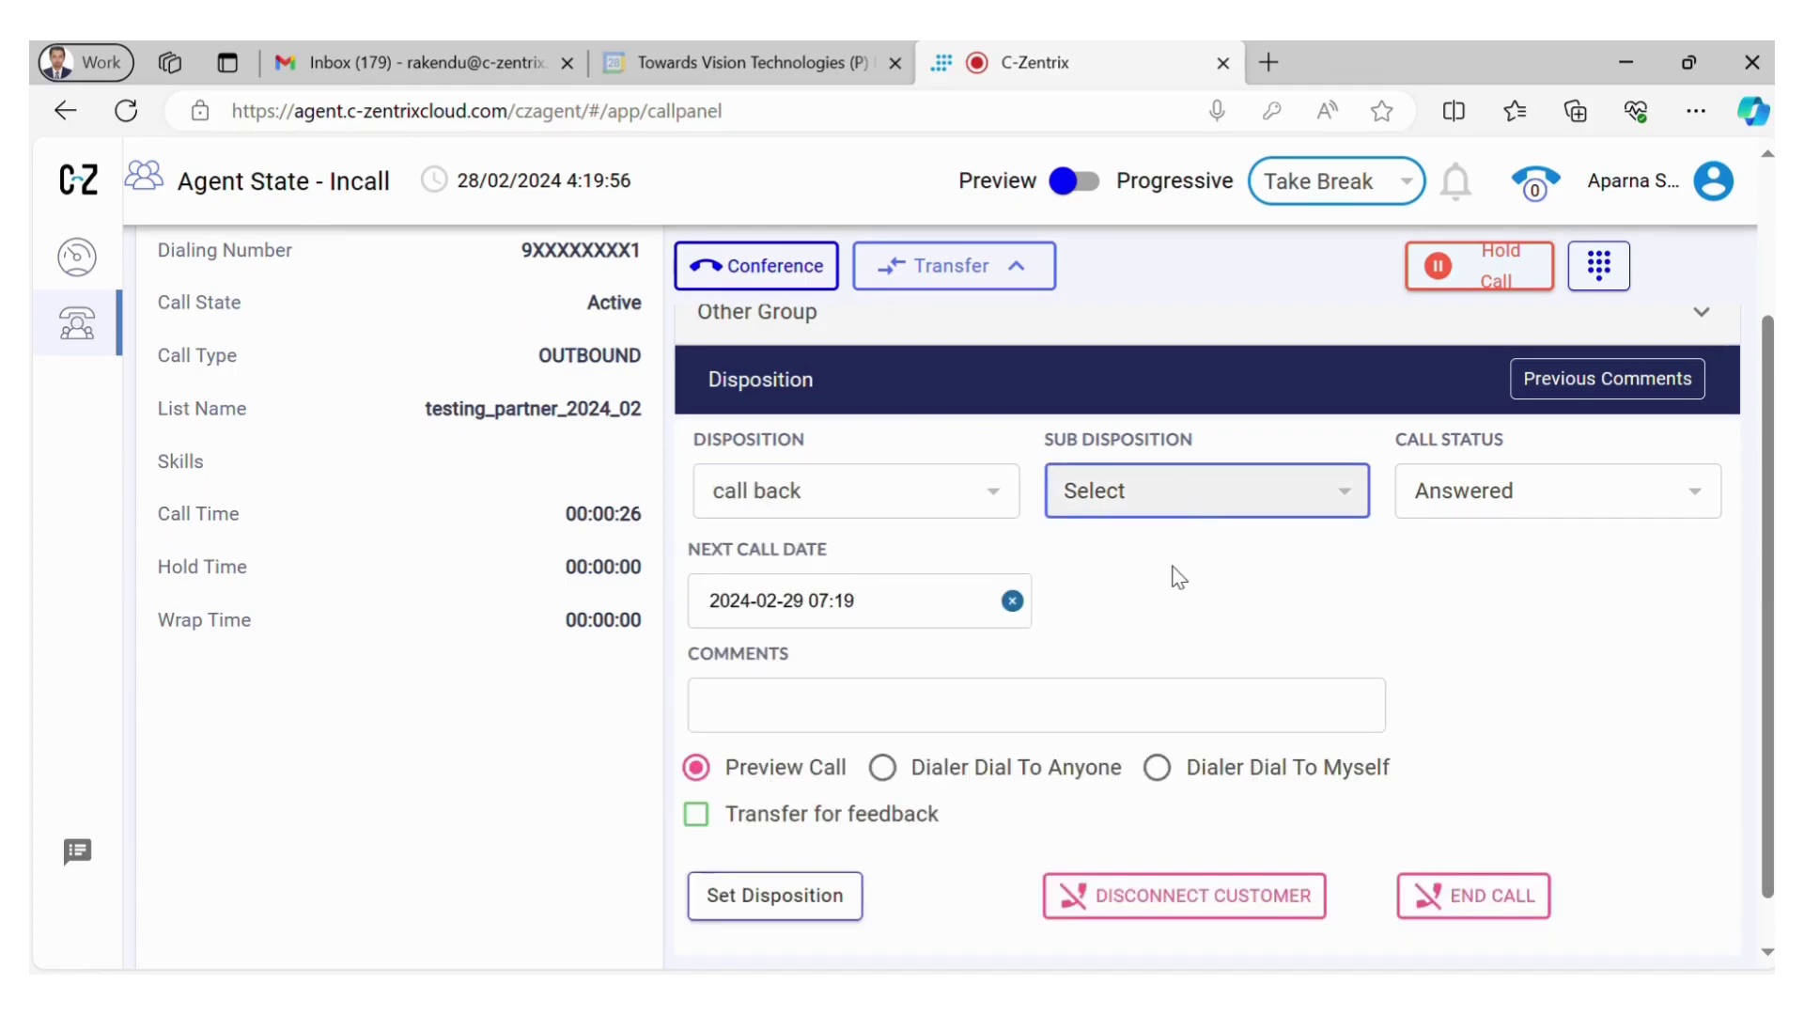
pyautogui.press('Down')
pyautogui.scroll(-1, 921, 814)
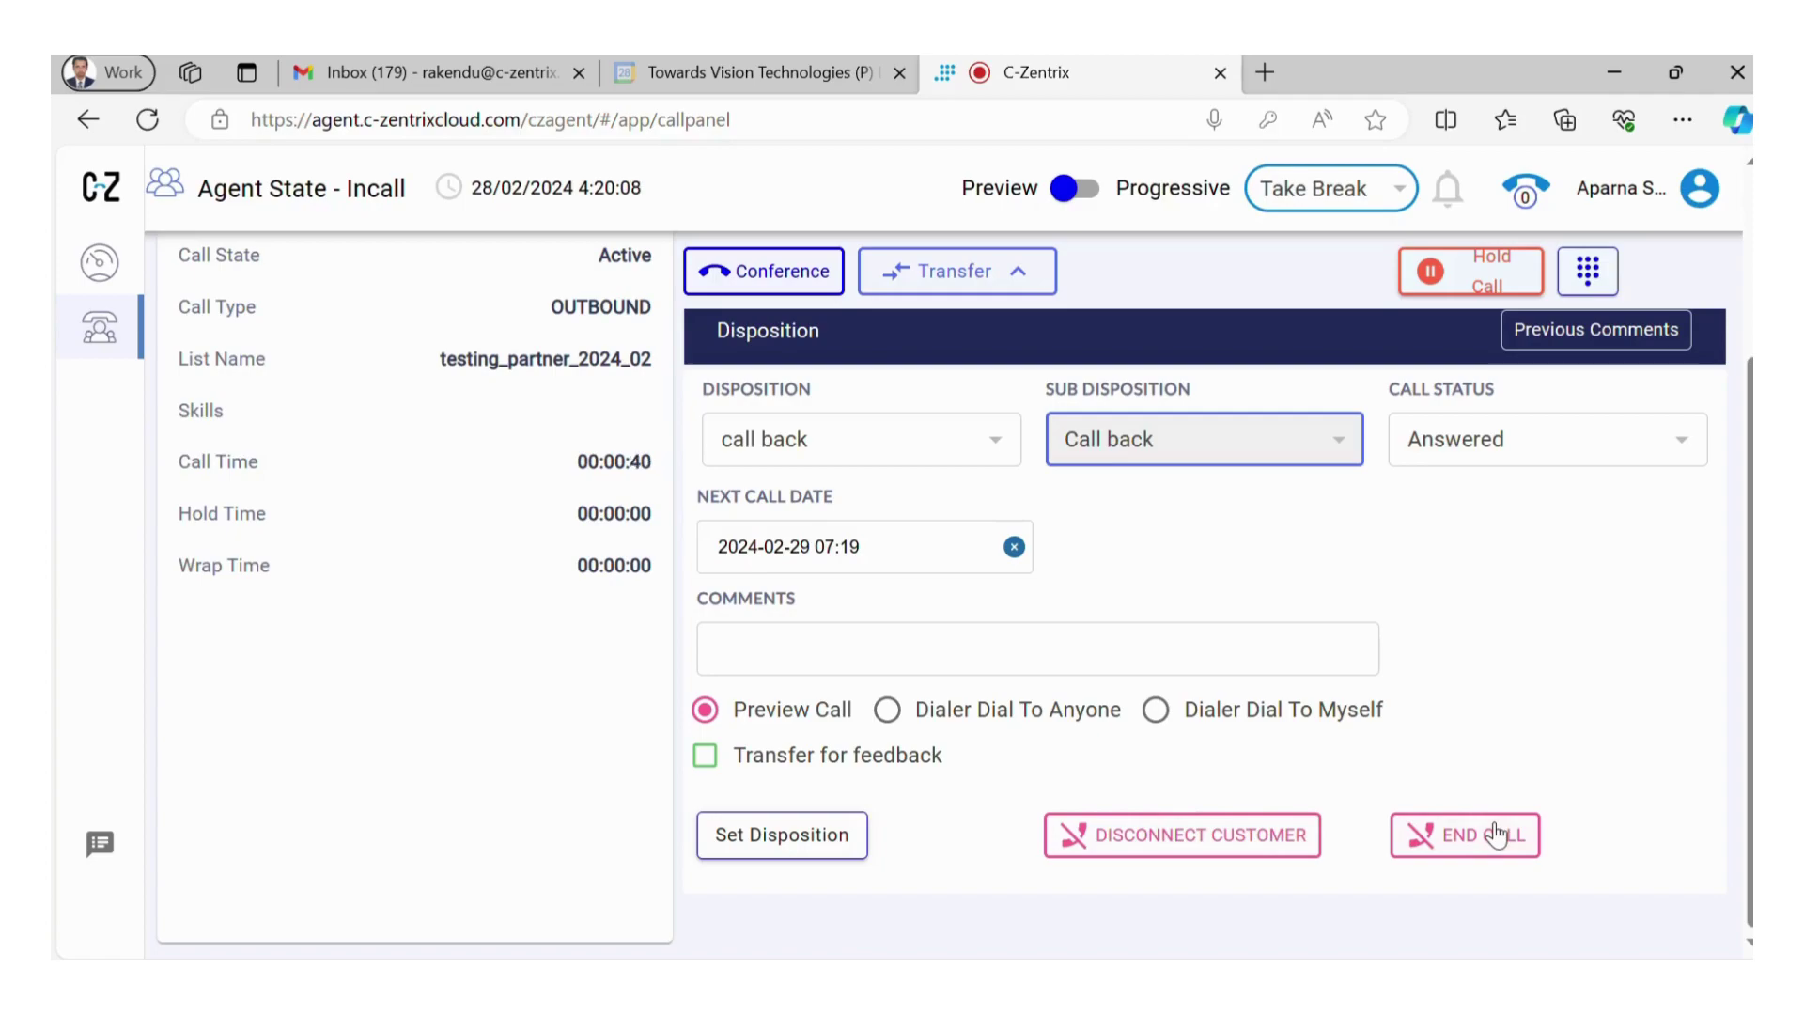
# Step: Disconnect the customer and end the call, submitting the call-back disposition
pyautogui.click(1281, 848)
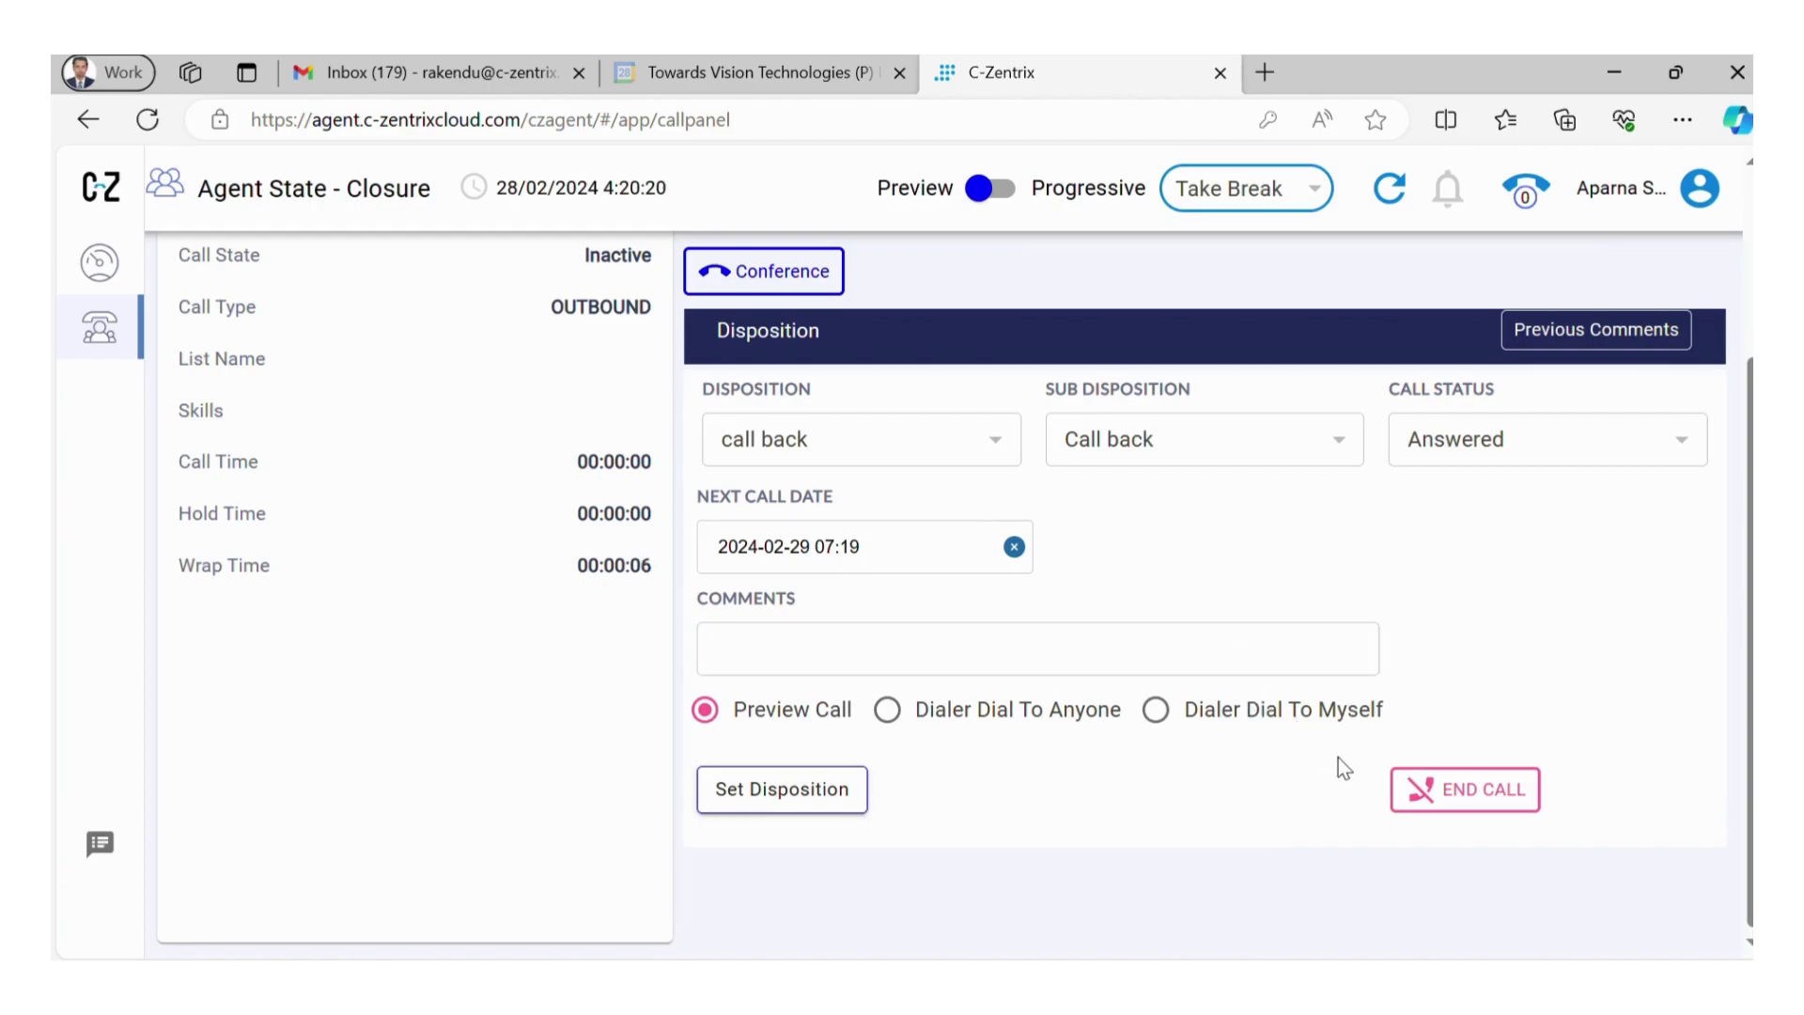
pyautogui.scroll(1, 1315, 784)
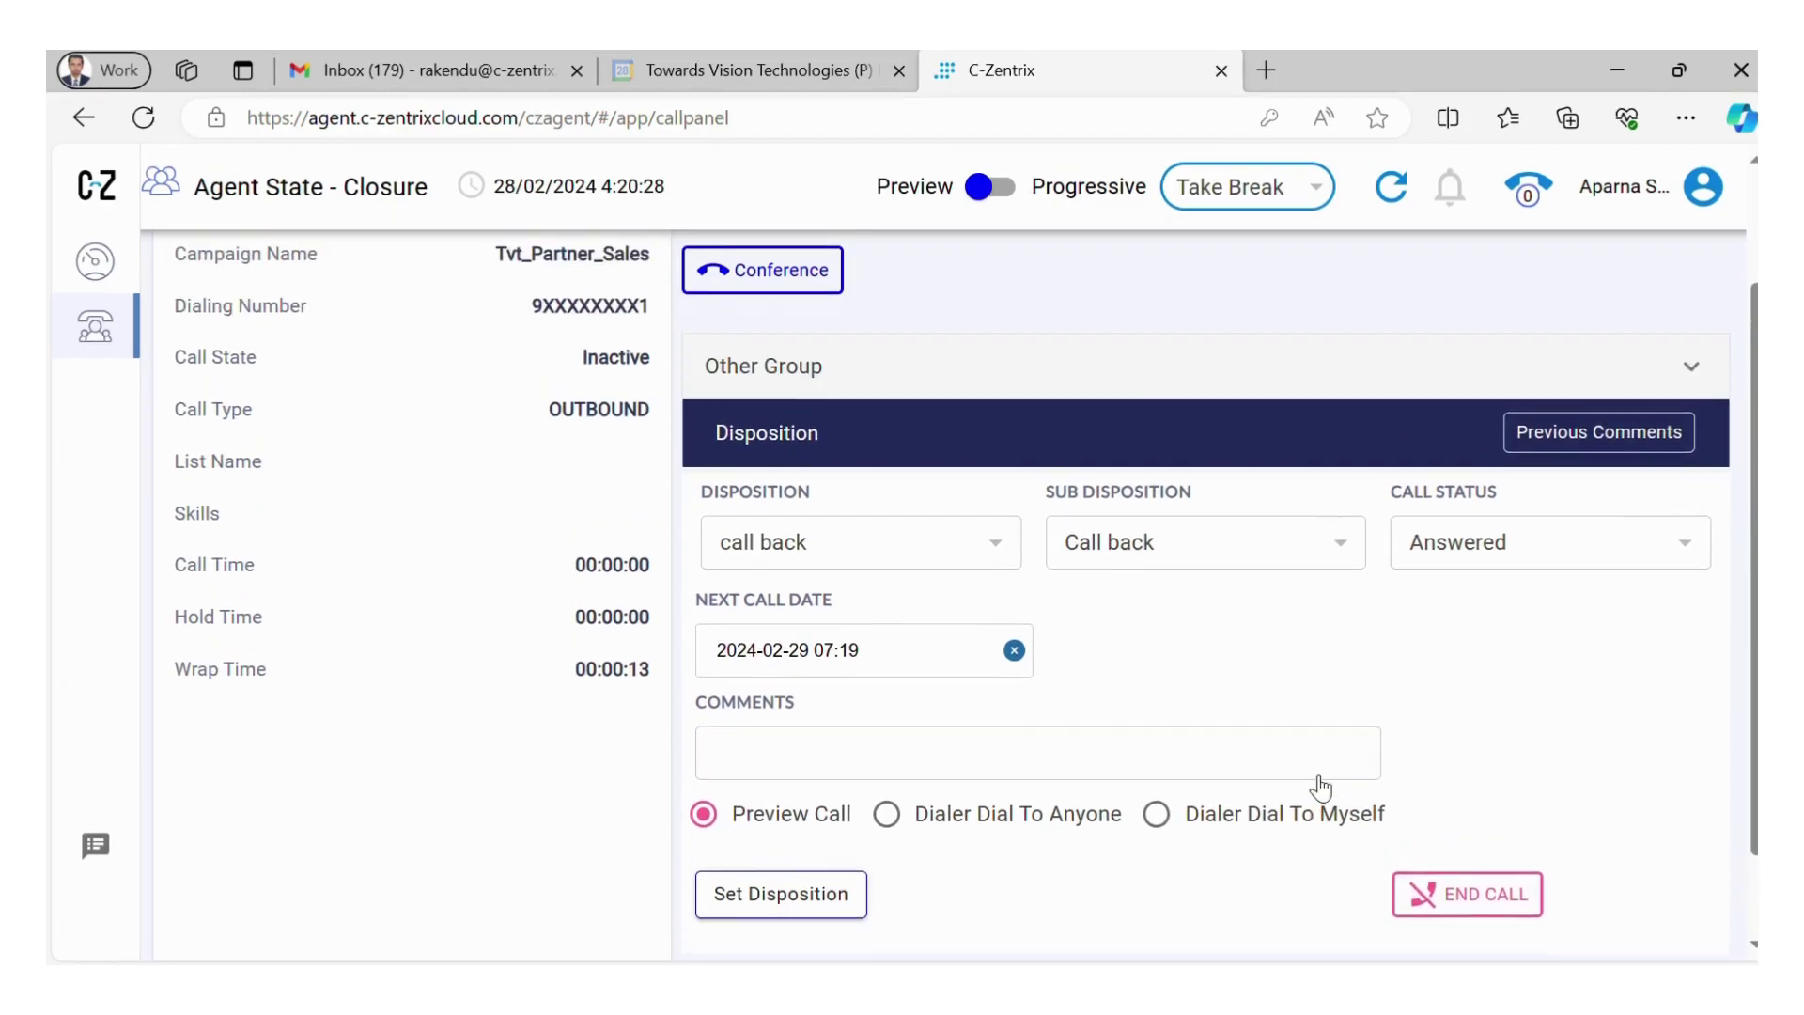
pyautogui.click(1539, 893)
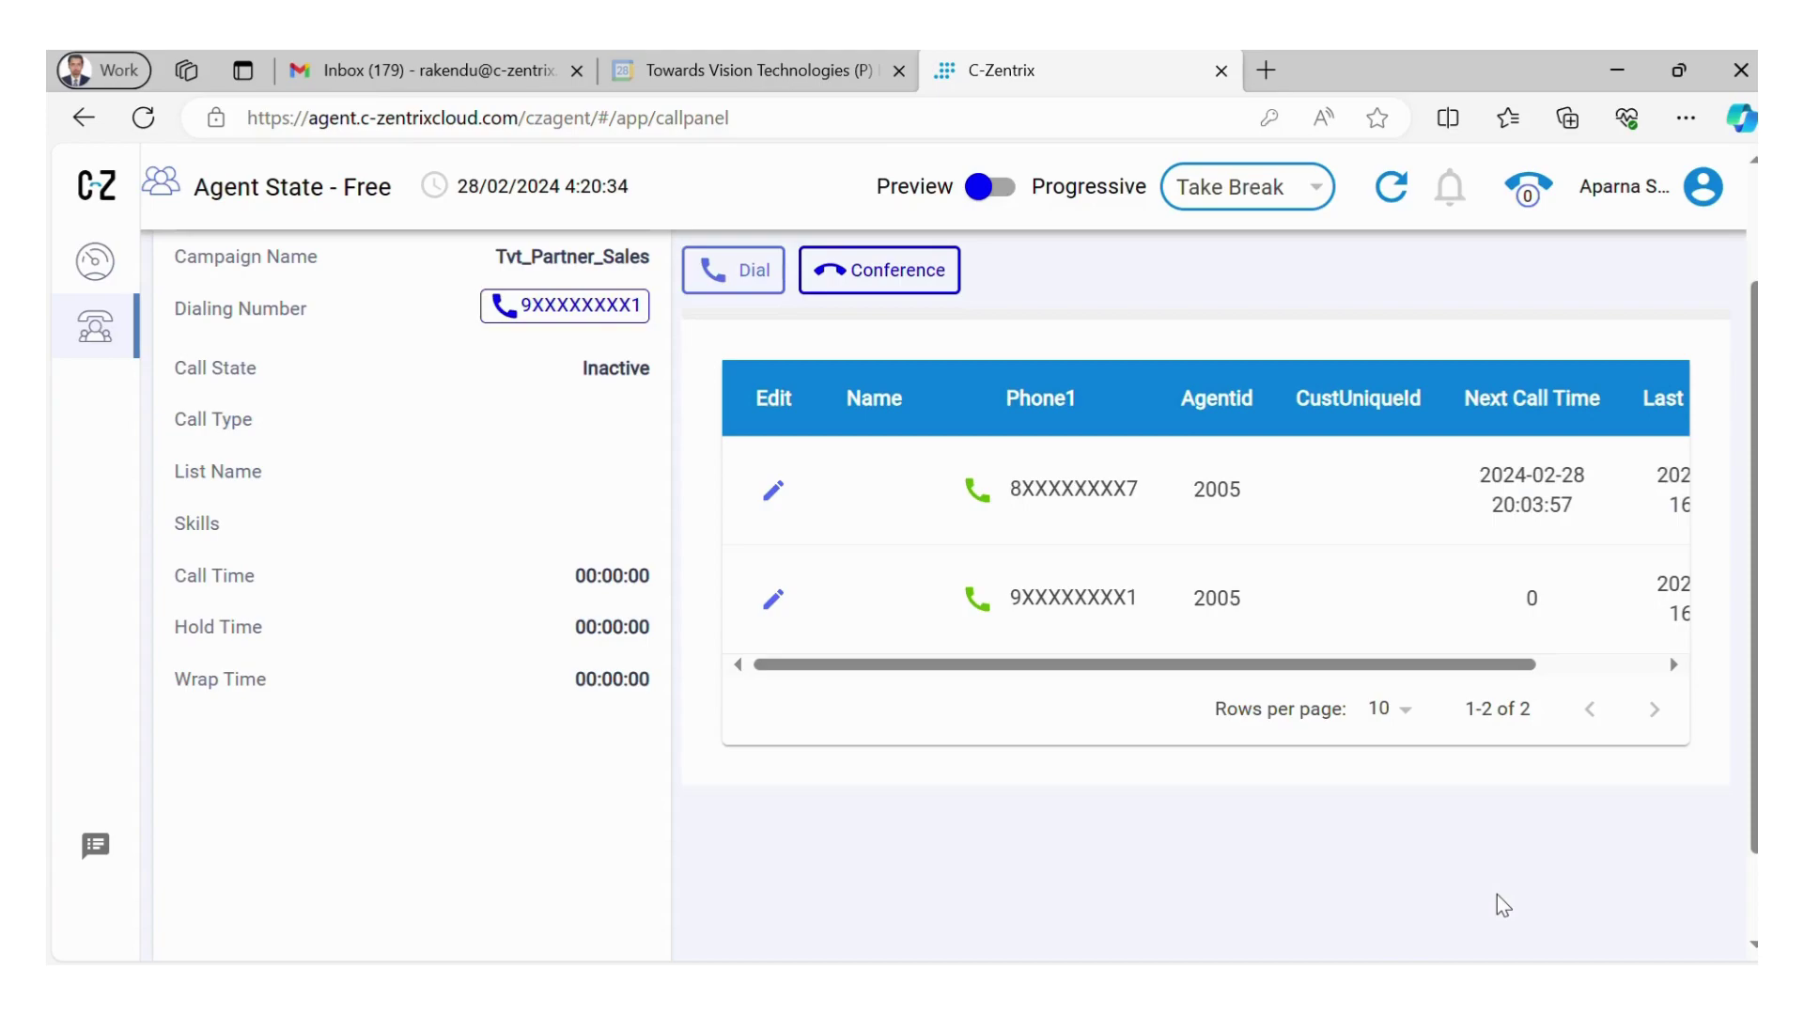
# Step: Flip the Preview/Progressive toggle back to Progressive mode
pyautogui.scroll(2, 1178, 599)
pyautogui.scroll(-1, 1178, 599)
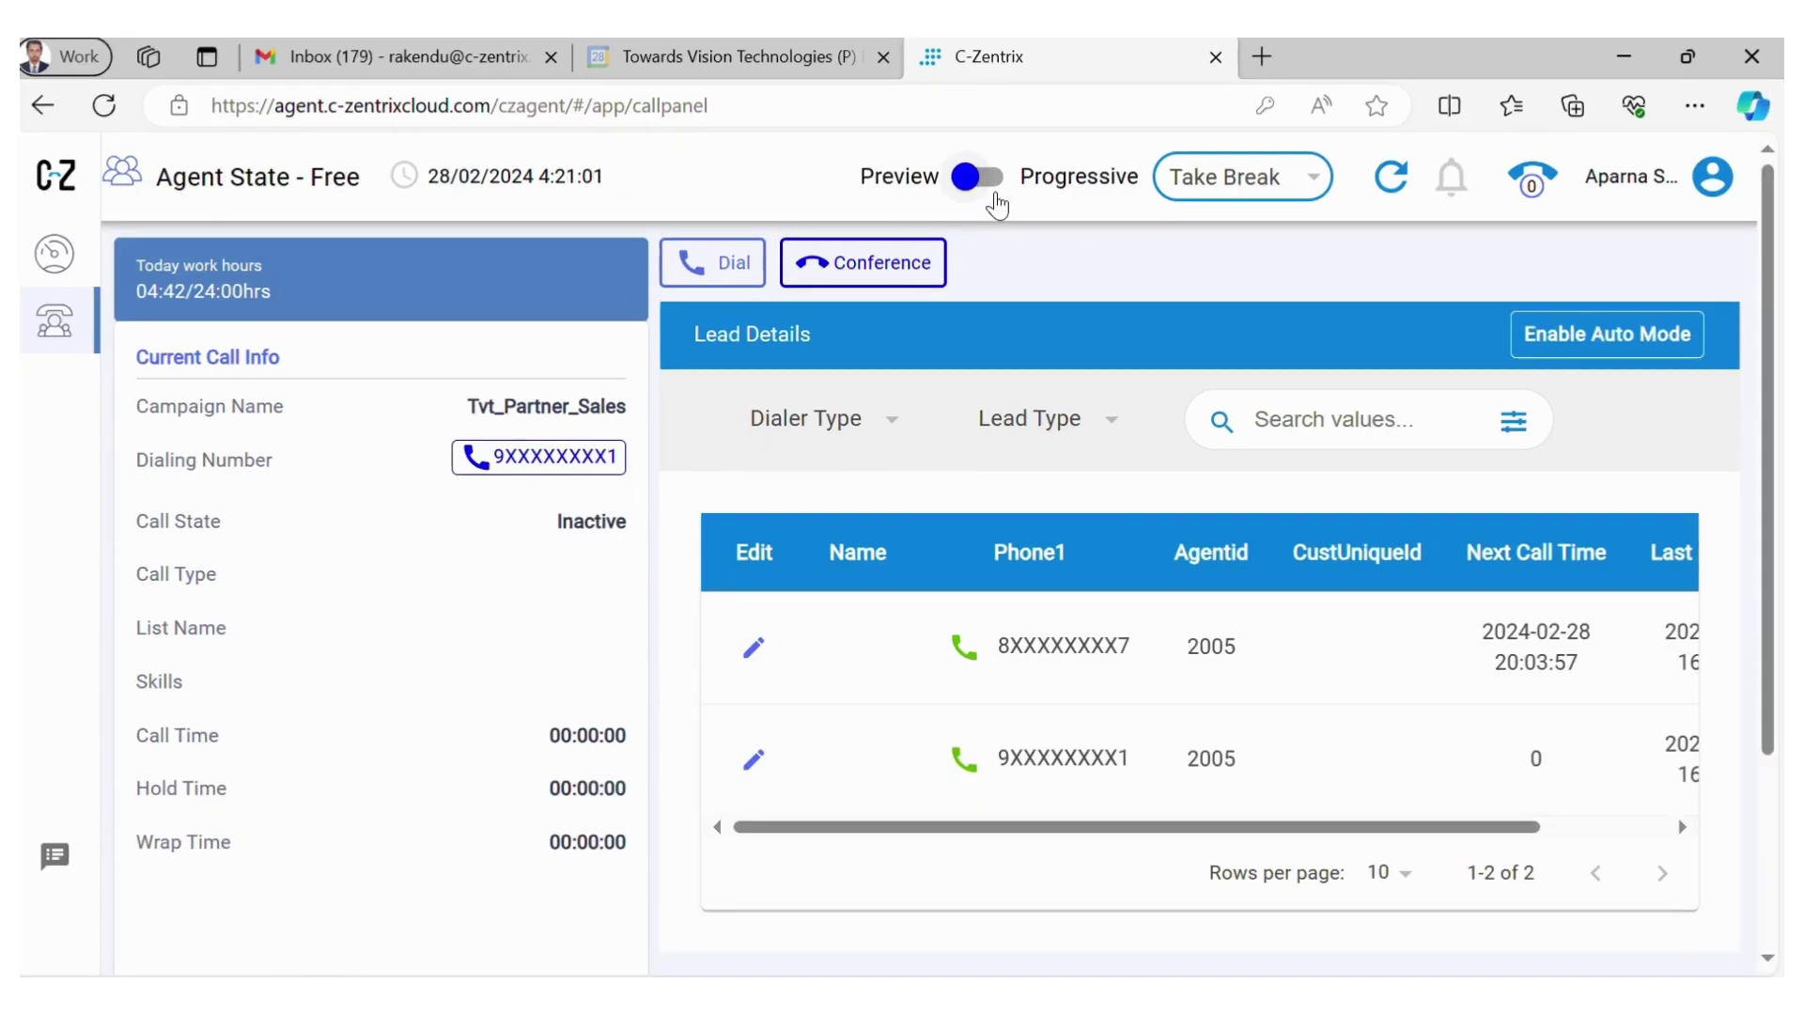
pyautogui.click(996, 199)
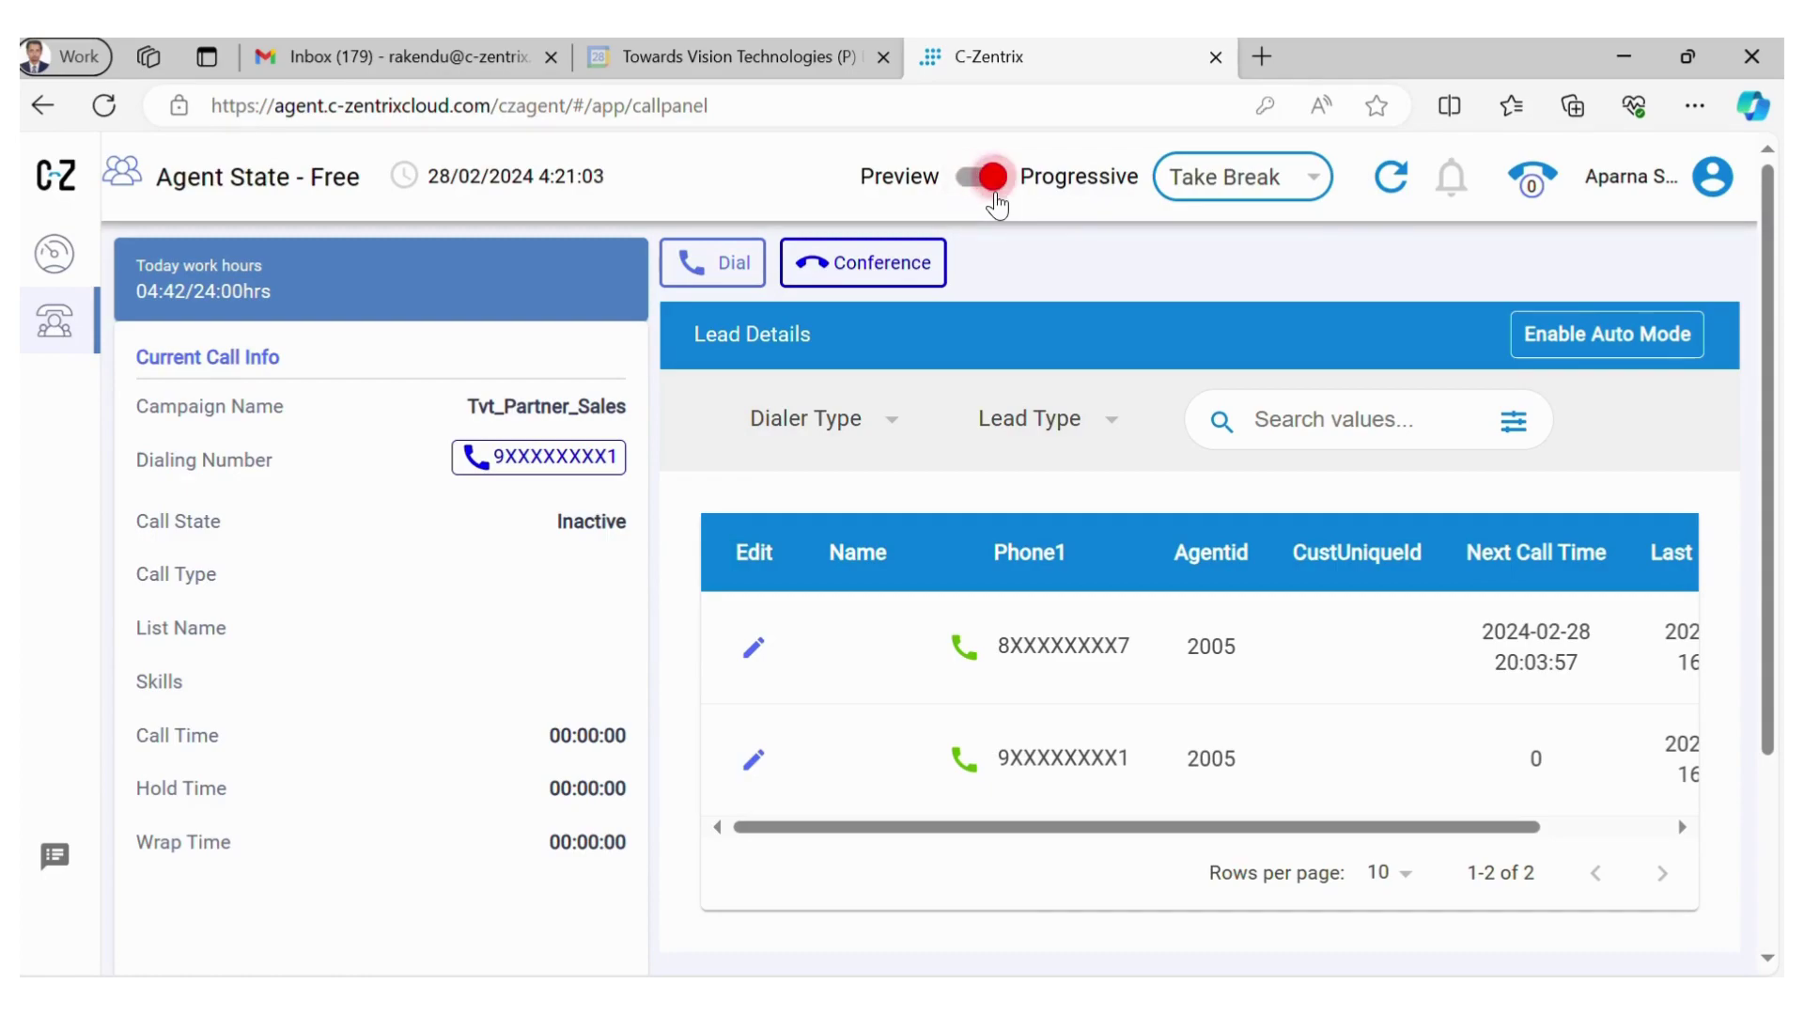